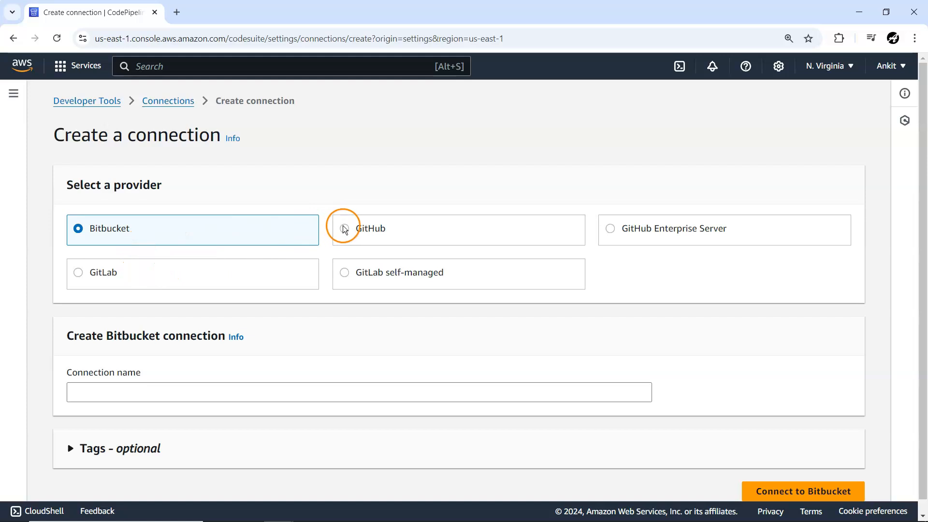
Step: Leave the connection creation form and open the list of pipelines in CodePipeline
click(356, 228)
click(163, 105)
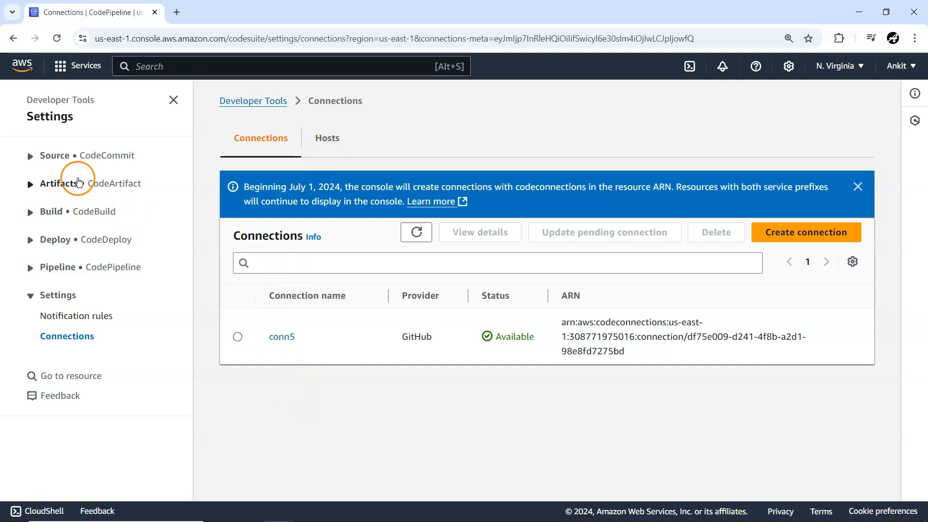
click(59, 266)
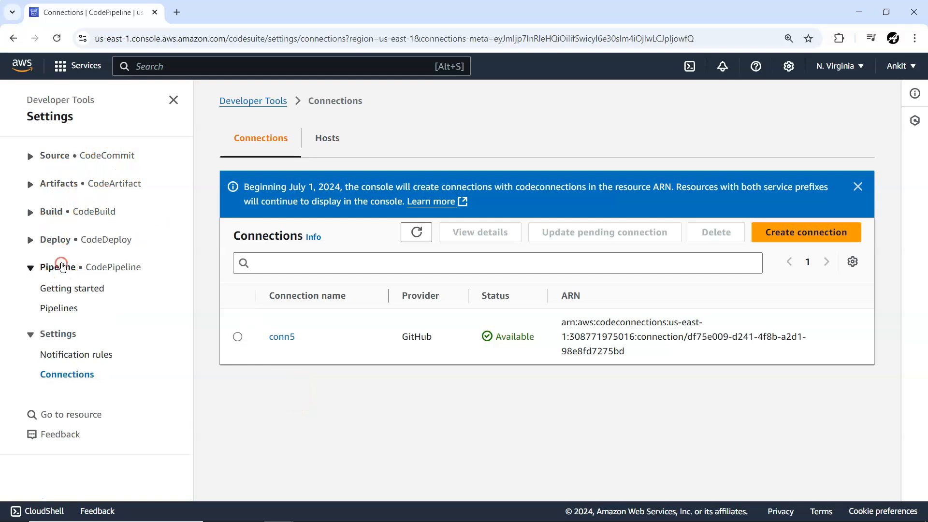
click(60, 308)
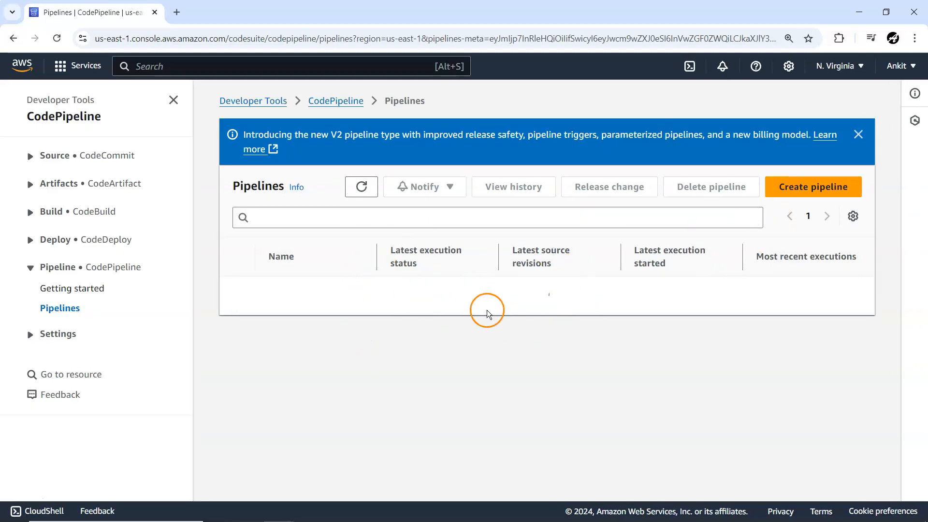
Step: Start a new pipeline with the Build custom pipeline option and continue to the pipeline settings
click(808, 189)
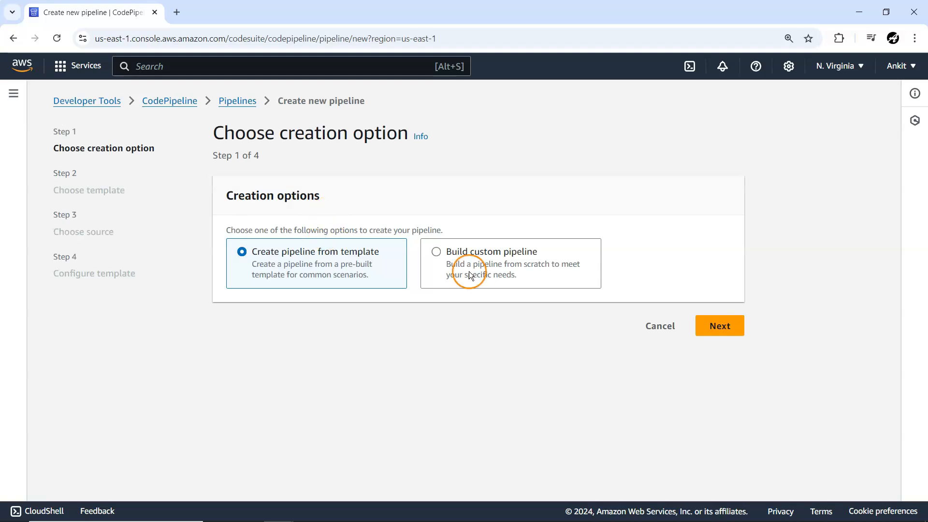
click(441, 252)
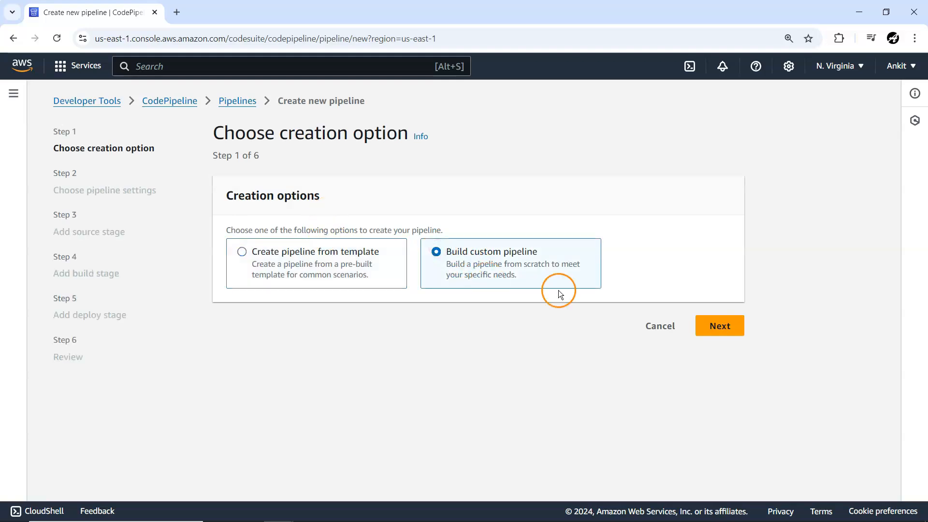
click(719, 326)
Step: Name the new pipeline command-pipeline
click(291, 265)
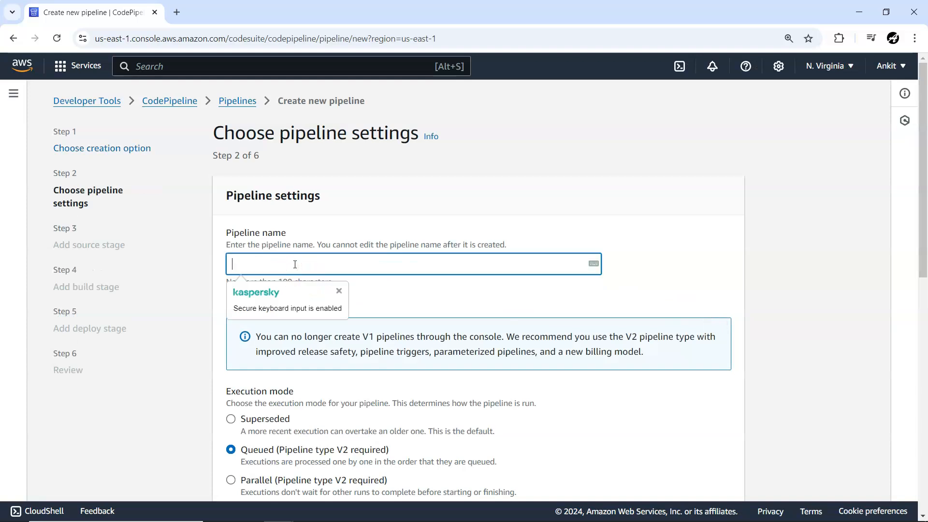
text(command-pipeli)
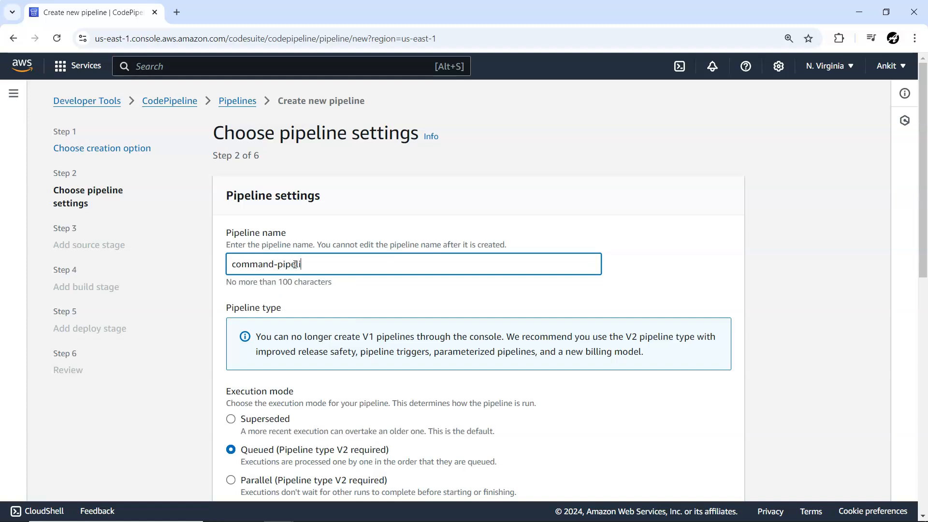
click(296, 264)
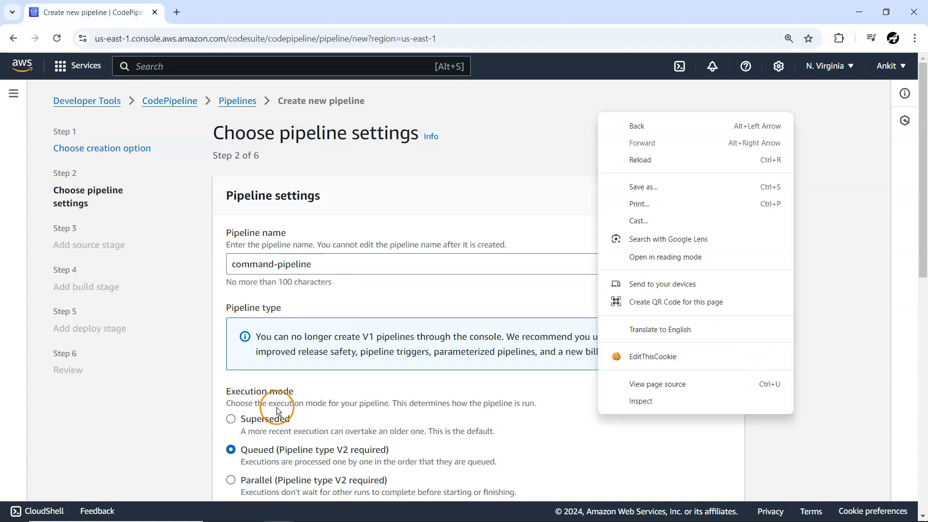
click(292, 327)
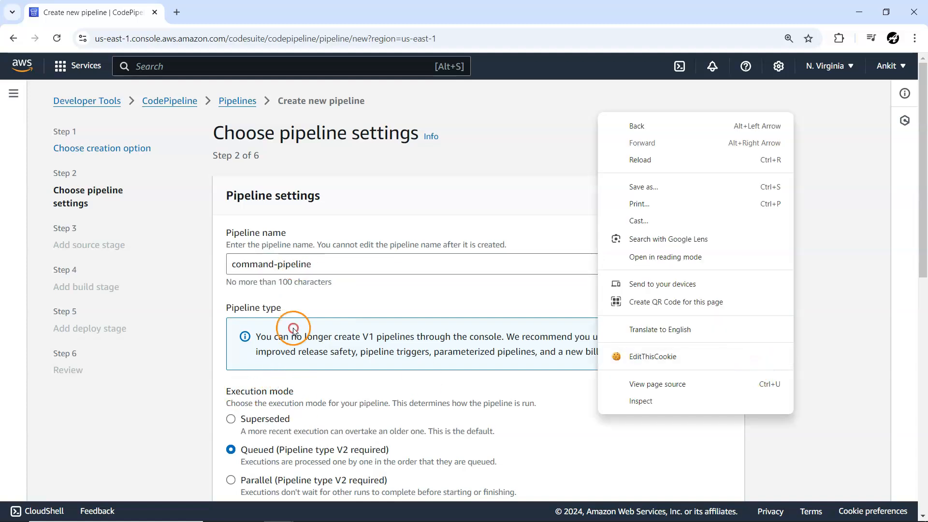
Step: Expand the advanced settings, keep all default pipeline settings and continue to the source stage
scroll(296, 358, down, 3)
click(297, 382)
scroll(290, 371, down, 3)
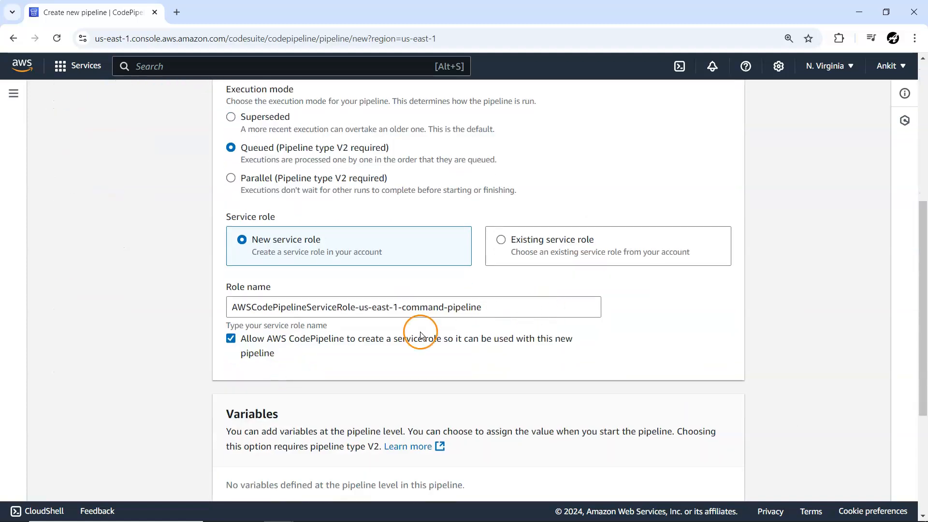
scroll(381, 369, down, 4)
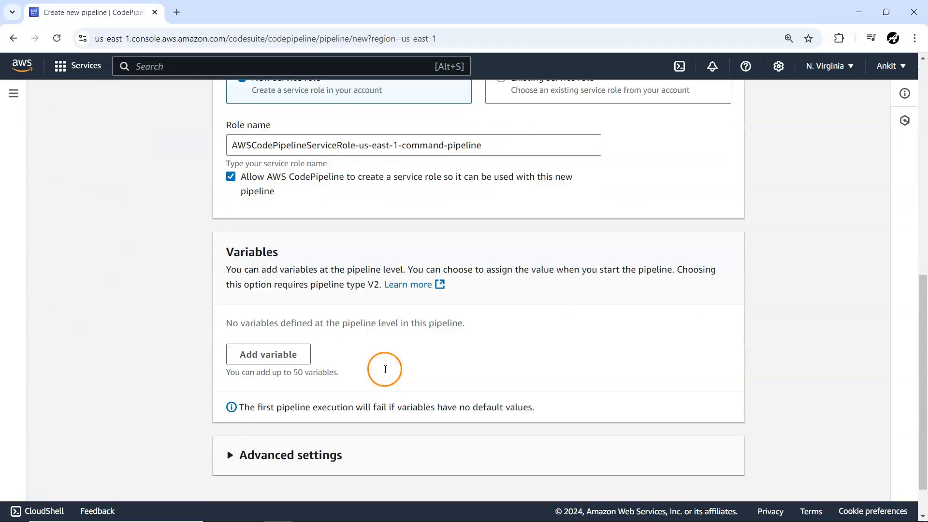
click(363, 419)
scroll(366, 423, down, 3)
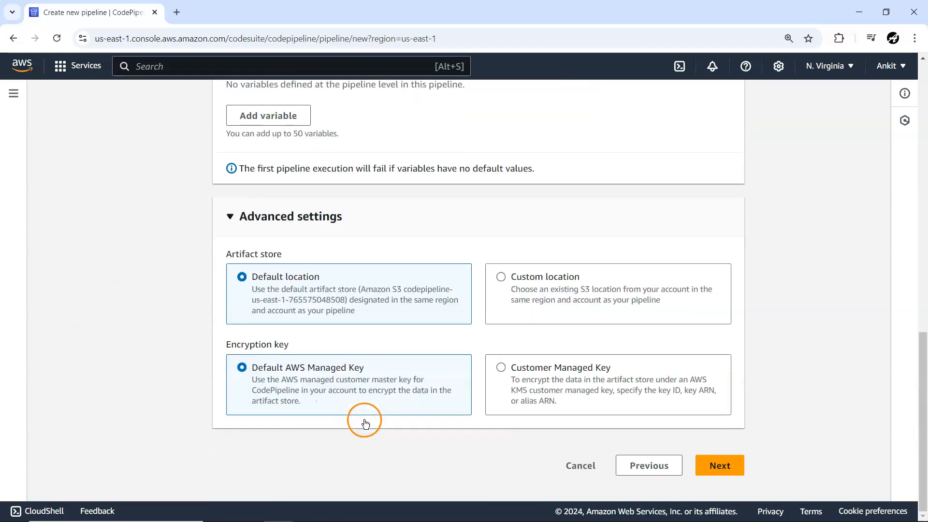
click(730, 466)
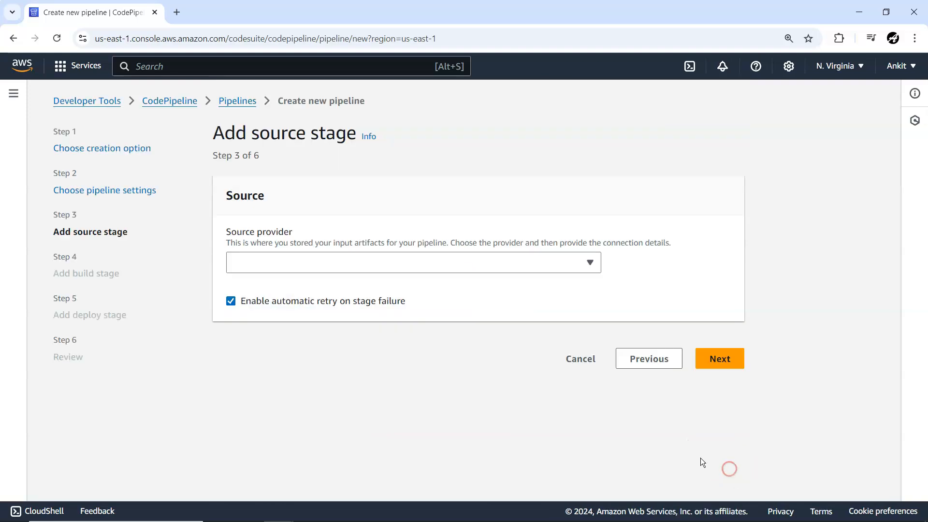
Step: Set the source provider to GitHub (Version 2)
click(283, 265)
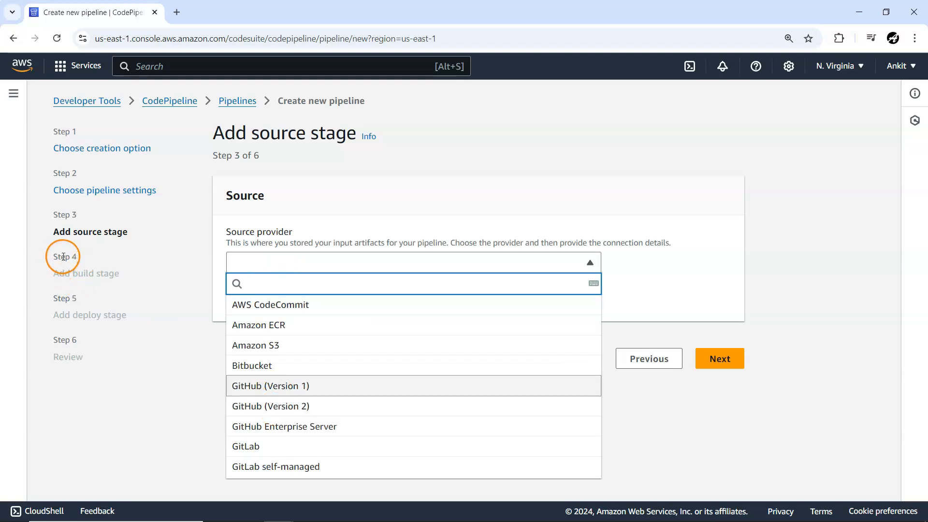
click(299, 406)
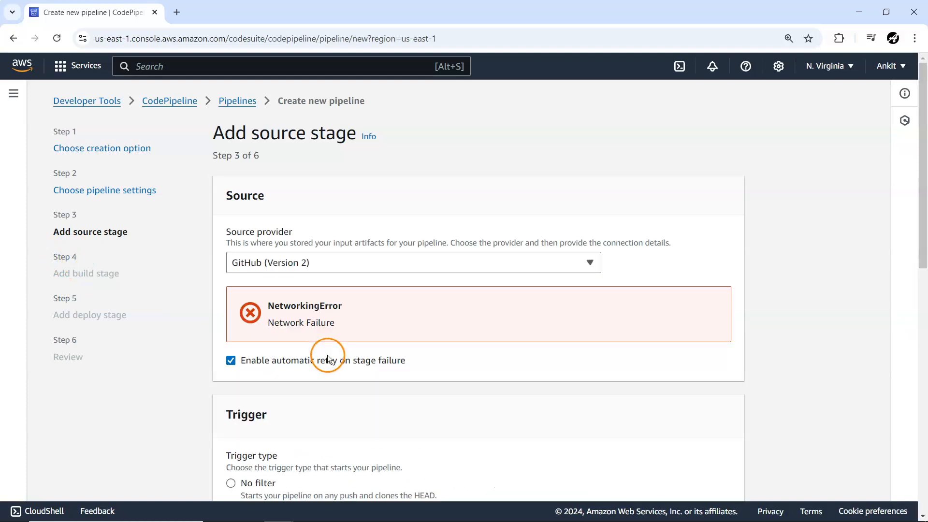
Step: Switch the source provider to GitHub (Version 1) and back to GitHub (Version 2), and disable automatic retry on stage failure
click(282, 261)
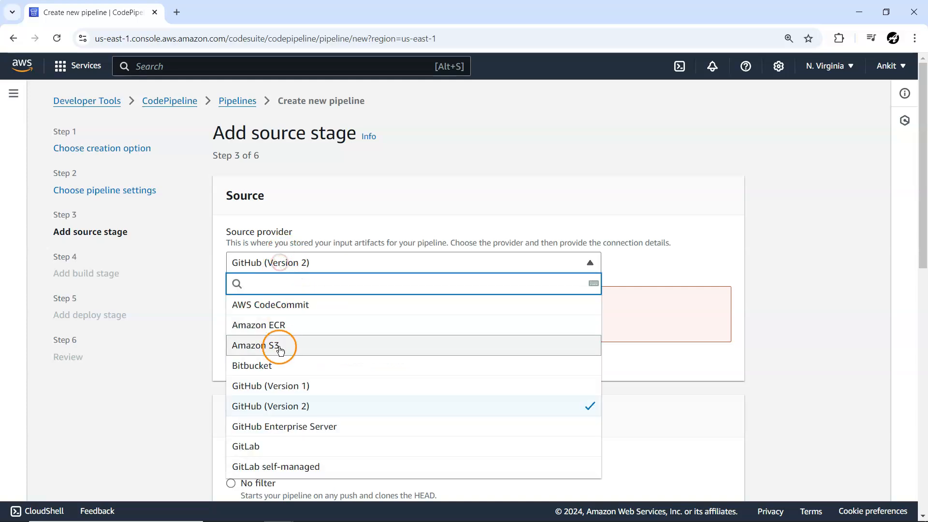
click(275, 386)
click(286, 262)
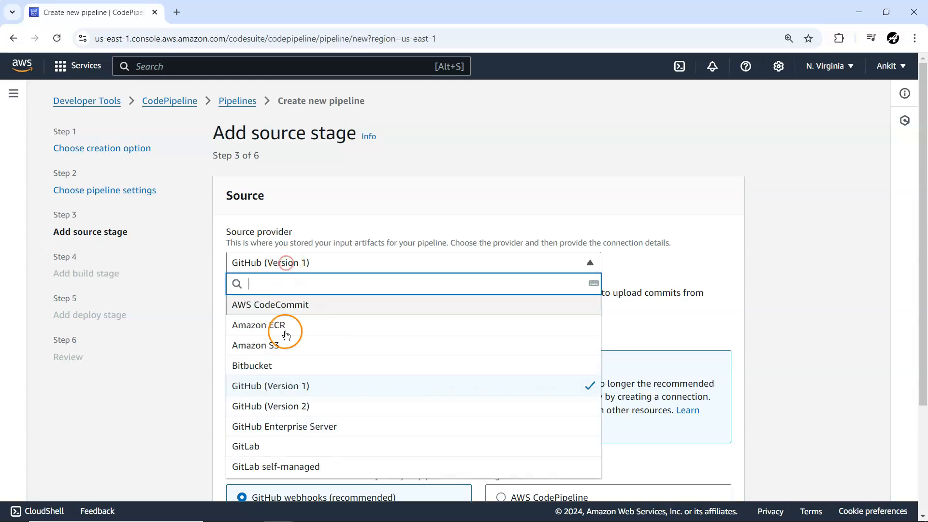
click(289, 406)
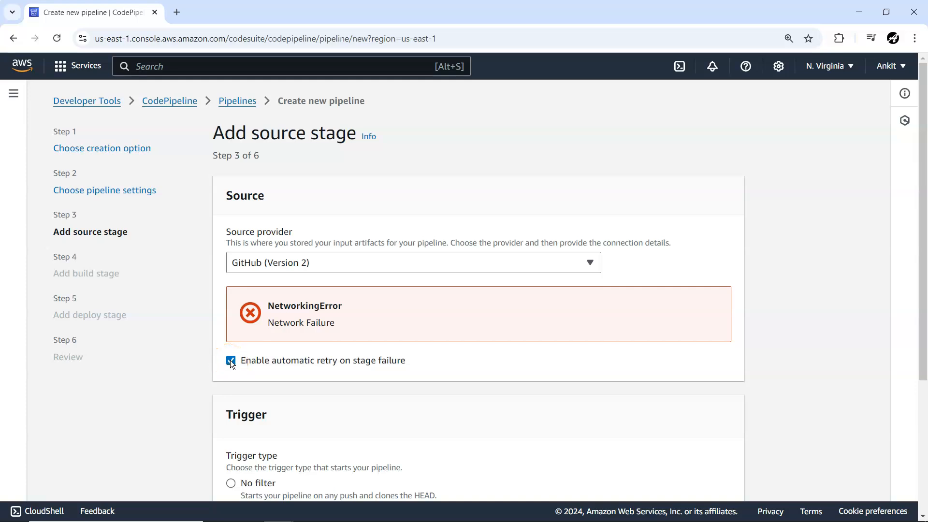
scroll(376, 379, down, 3)
scroll(367, 353, up, 3)
Step: Switch the source provider to GitLab and back to GitHub (Version 2), and look over the trigger types
click(301, 265)
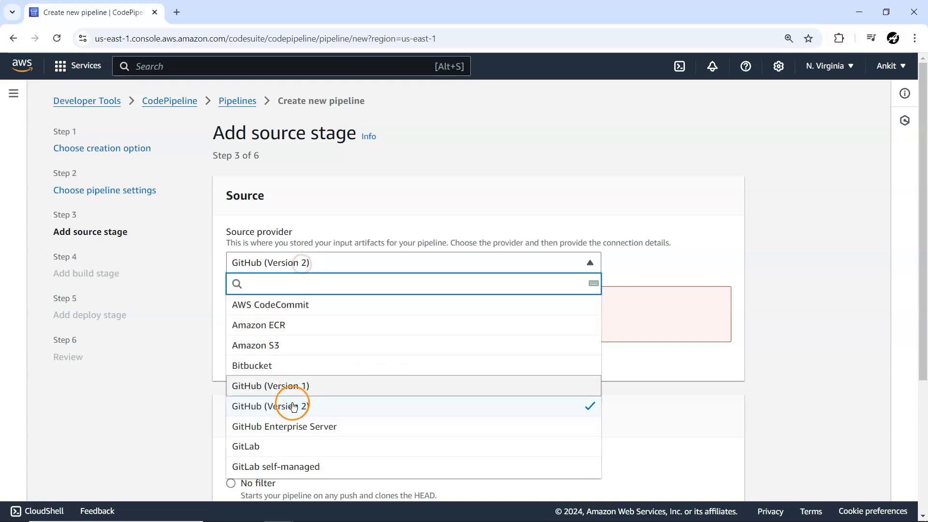
click(264, 446)
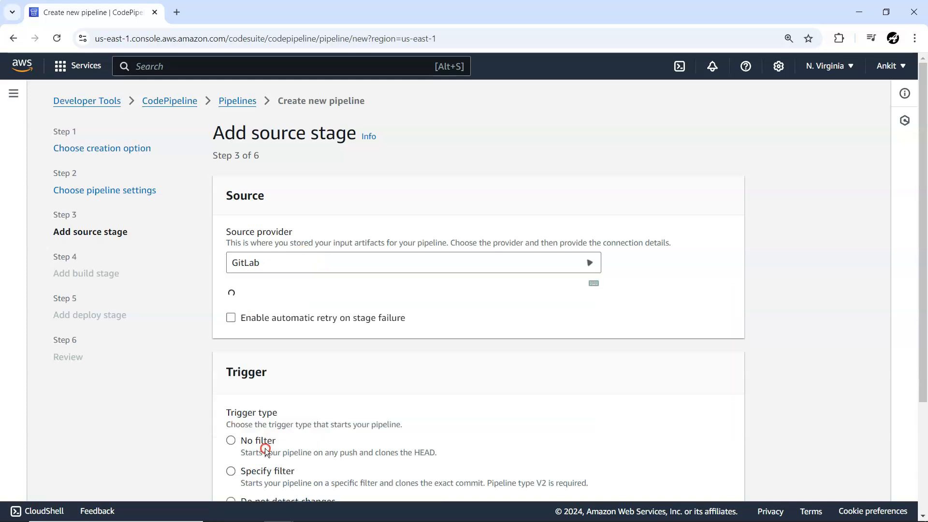
click(282, 264)
click(257, 409)
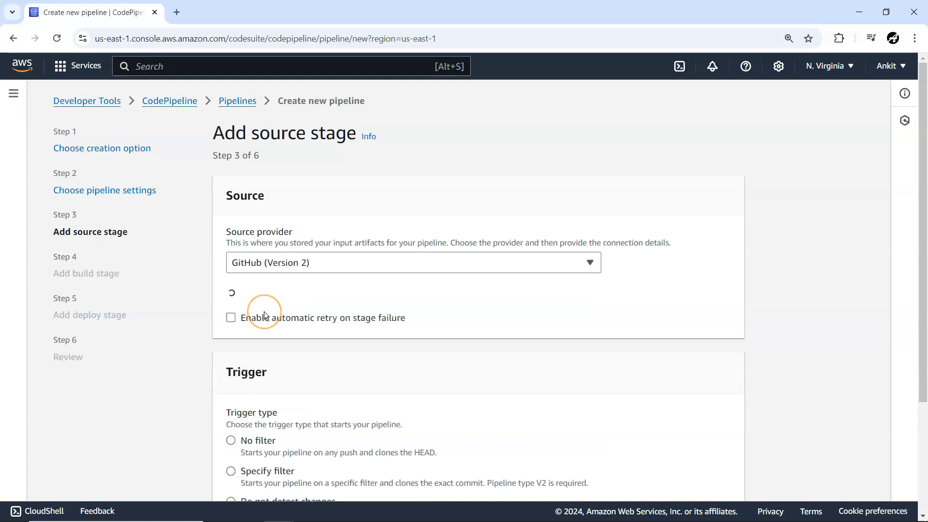
scroll(331, 359, down, 4)
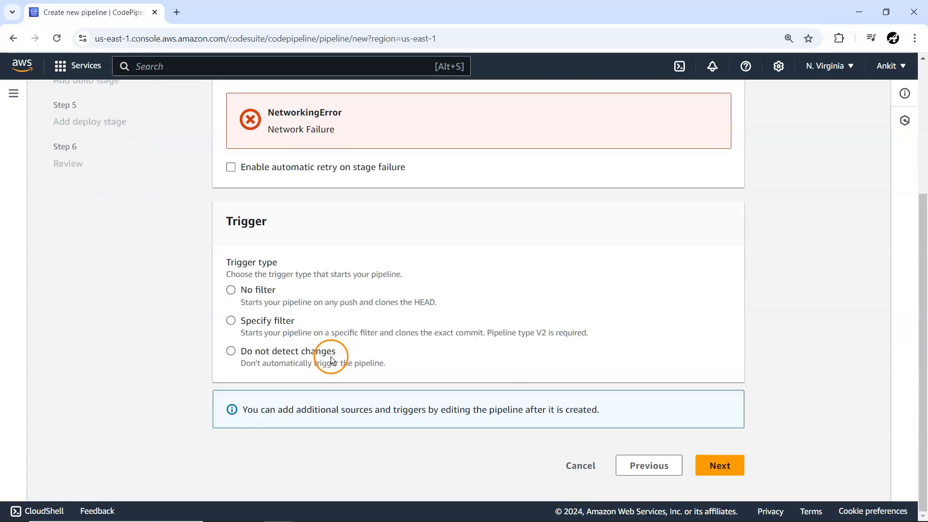
scroll(332, 353, up, 4)
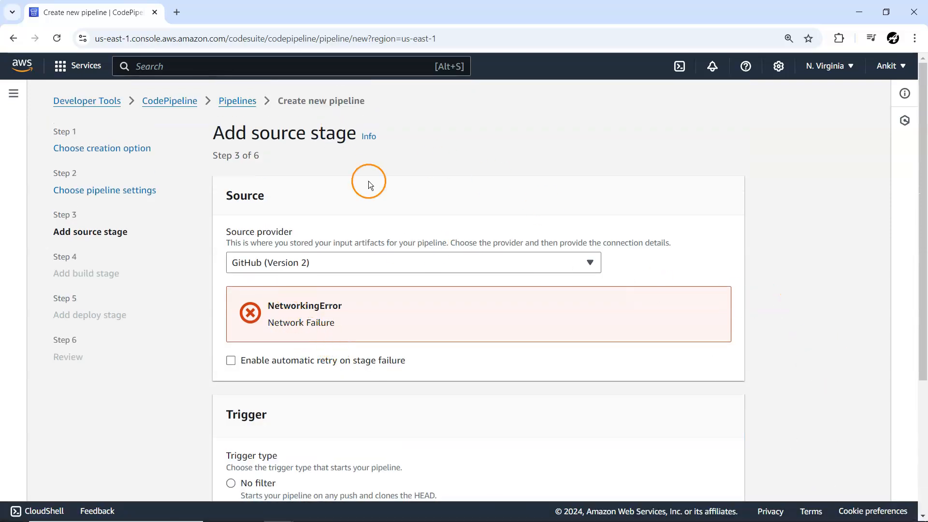
Step: Open github.com in a new browser tab
click(174, 15)
click(181, 30)
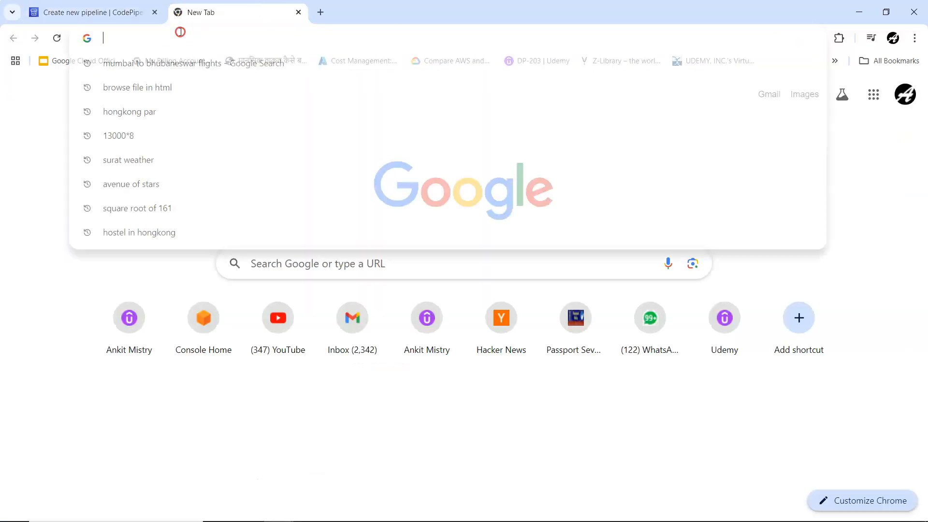
text(githu)
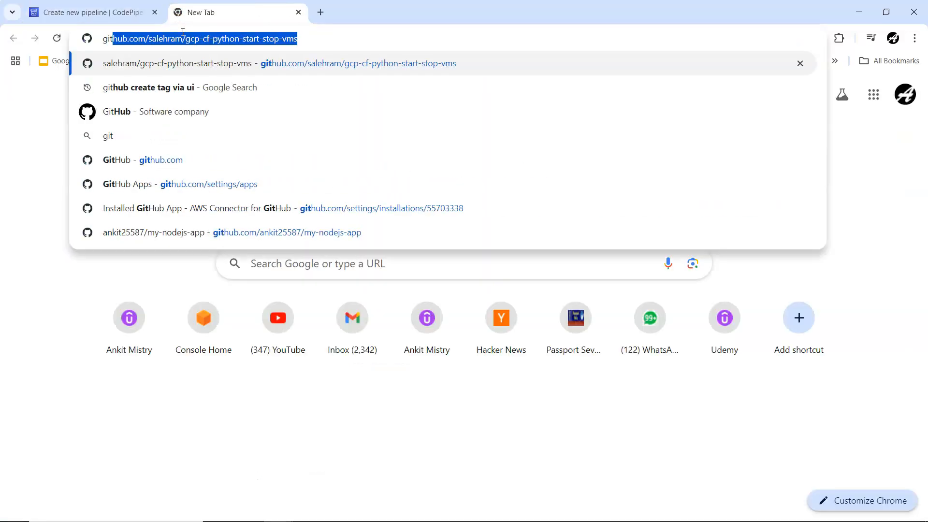
text(b)
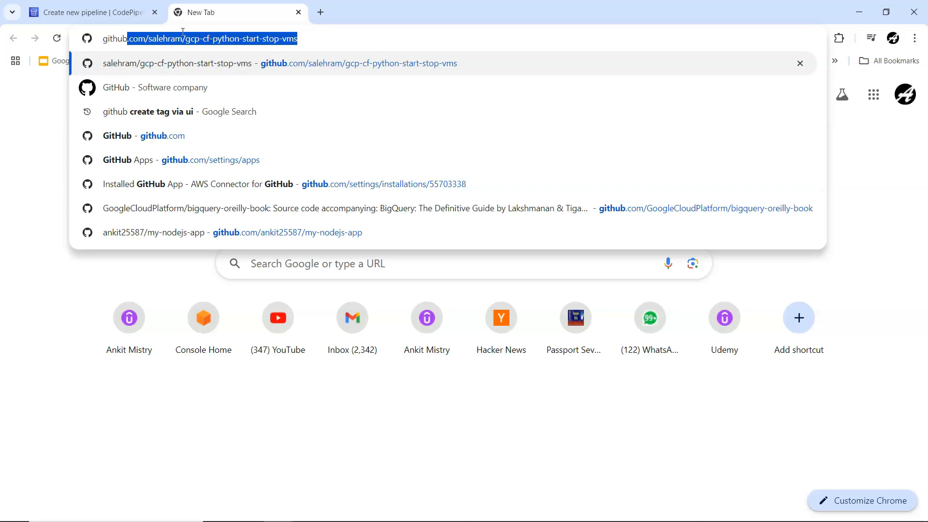
key(Down)
key(Down)
key(Down)
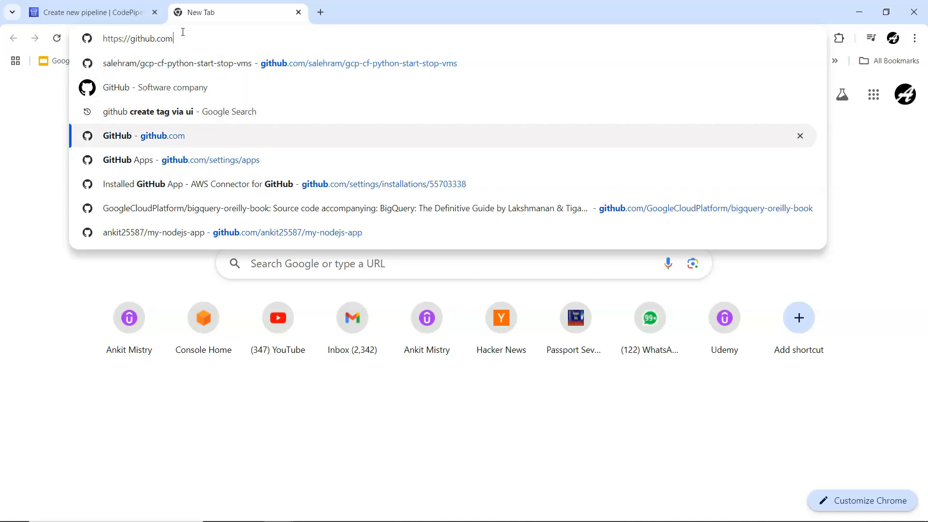
key(Return)
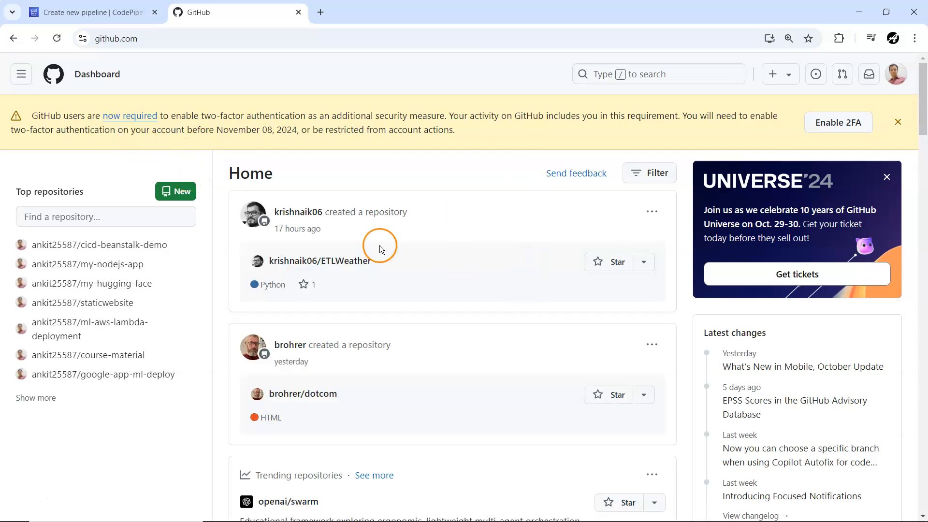
Step: Open the my-nodejs-app repository from the list of top repositories
scroll(359, 327, down, 6)
scroll(359, 327, down, 5)
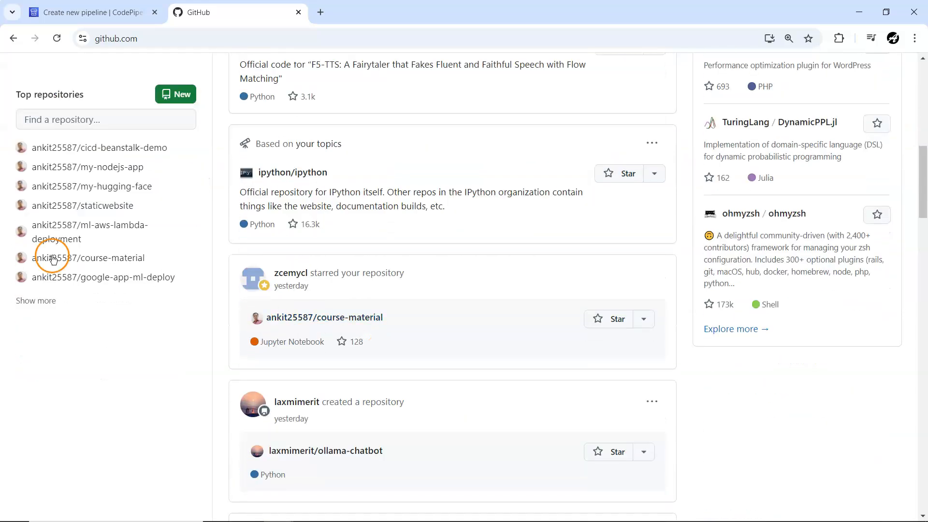
click(127, 167)
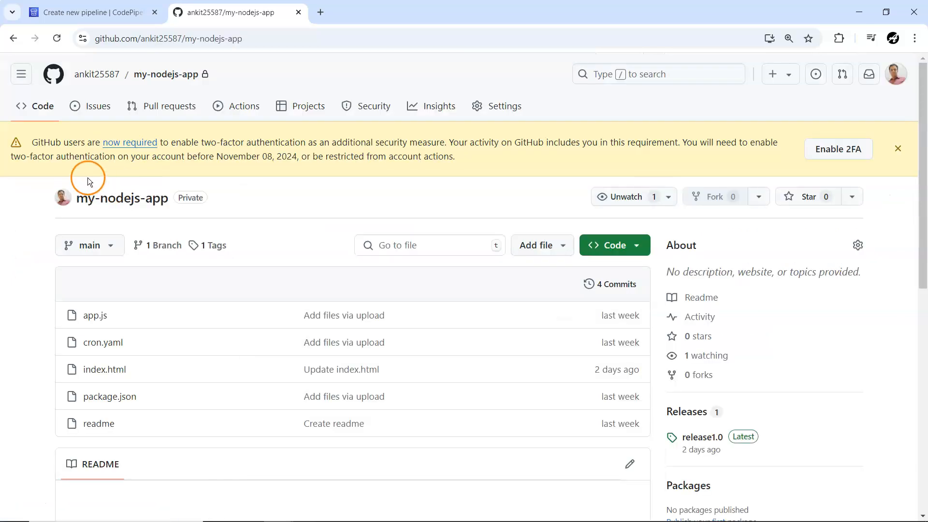
Step: Return to the pipeline creation page and reselect GitHub (Version 2) as the source provider
click(92, 12)
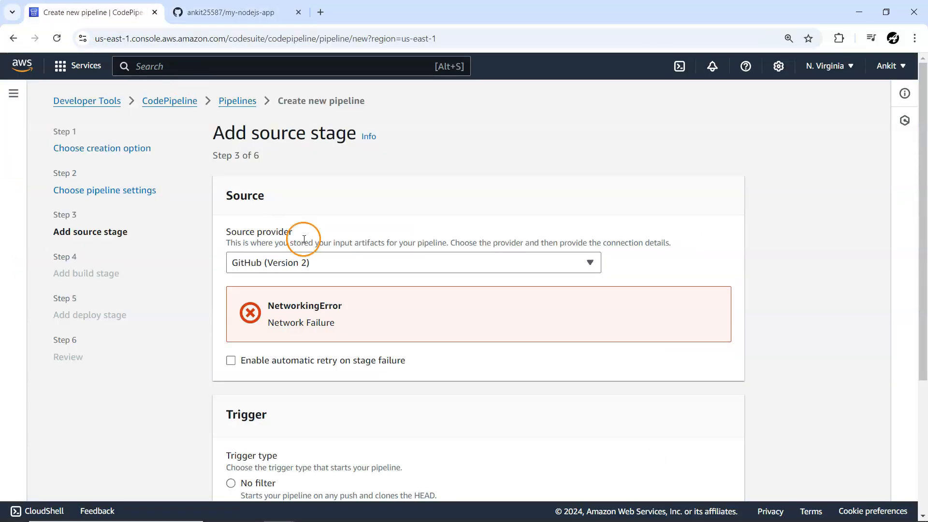
click(303, 265)
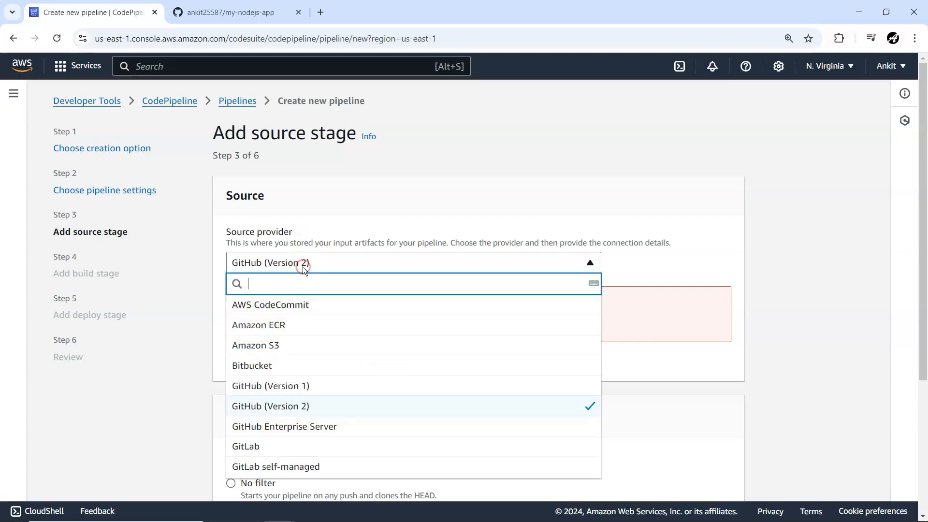
click(293, 414)
click(167, 416)
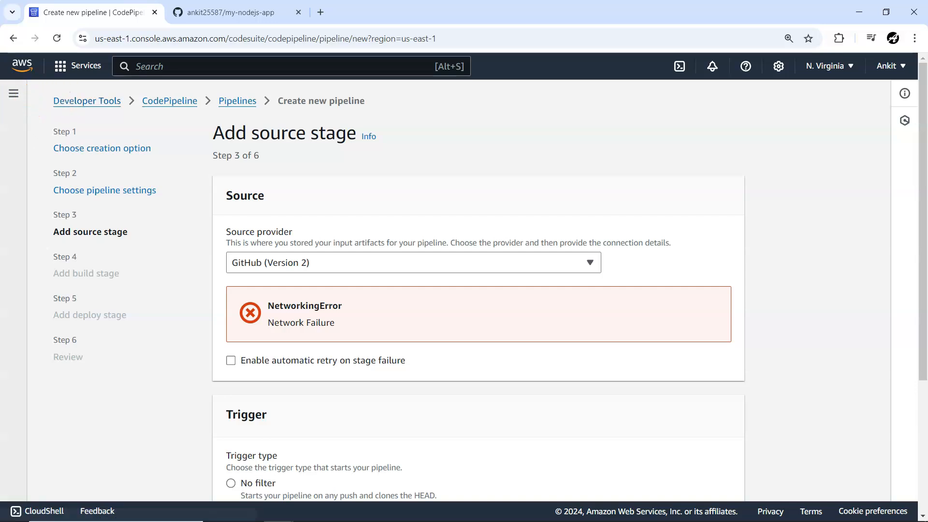
Step: Open the Developer Tools connections page in a new browser tab, keeping the pipeline creation page open
click(18, 94)
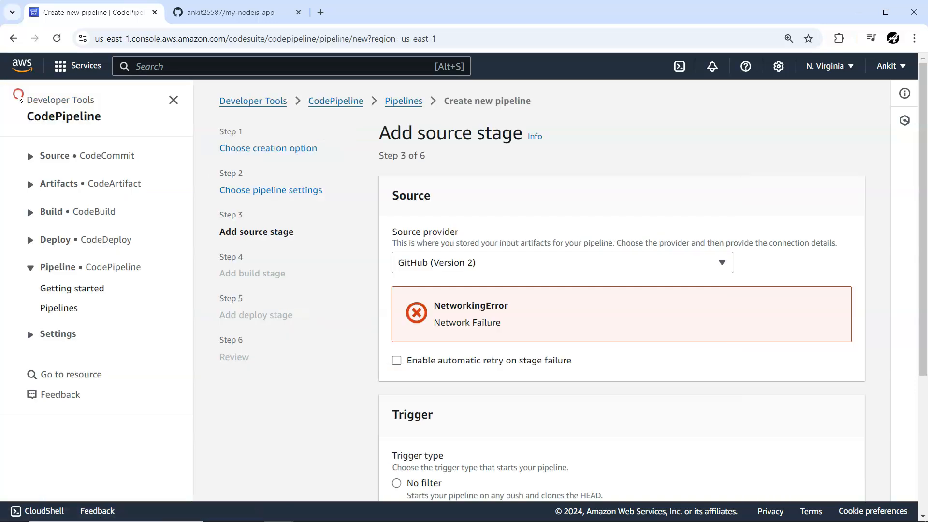
click(57, 334)
right_click(65, 376)
click(80, 385)
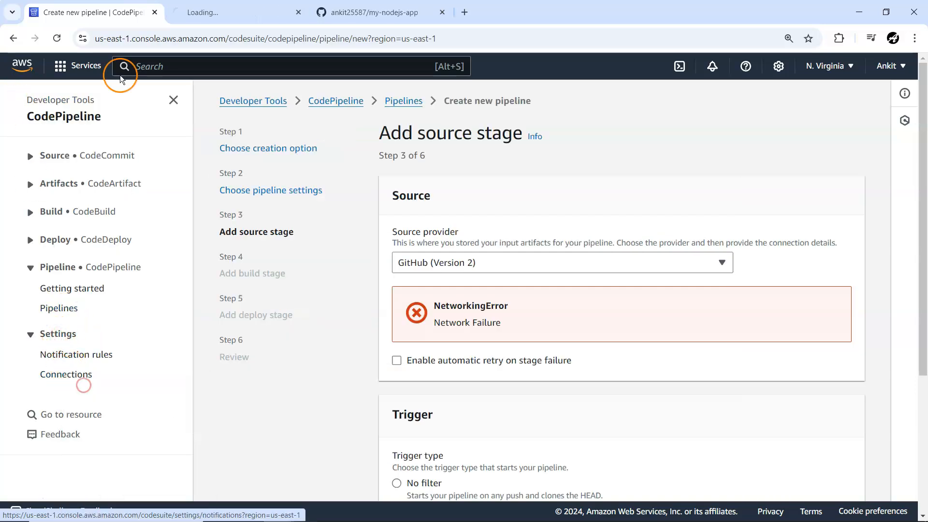
Step: Create a new connection with GitHub as the provider, name it conn-github, and proceed to its GitHub connection settings
click(213, 10)
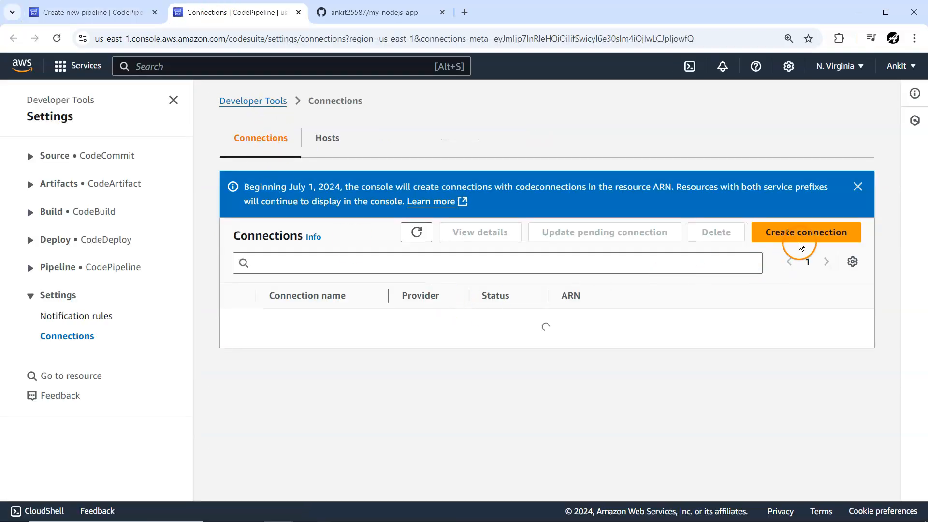
click(798, 234)
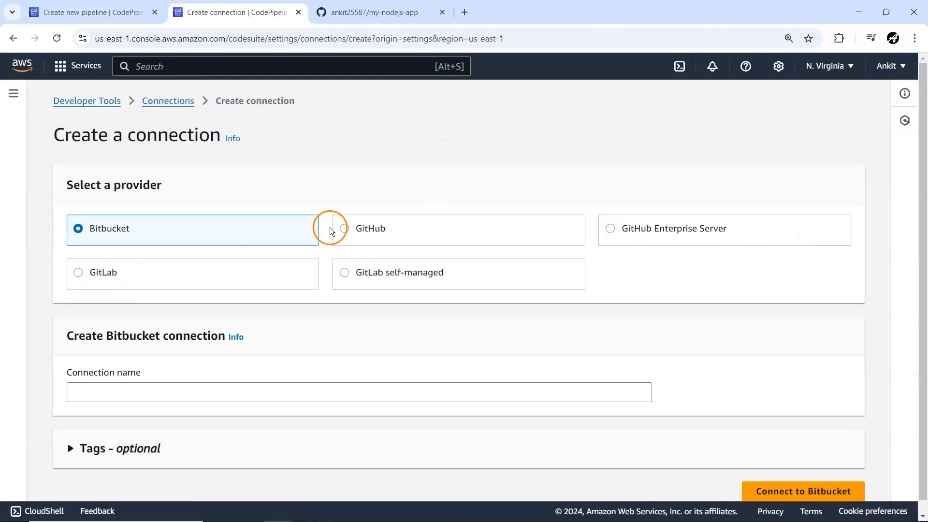
click(346, 228)
click(138, 376)
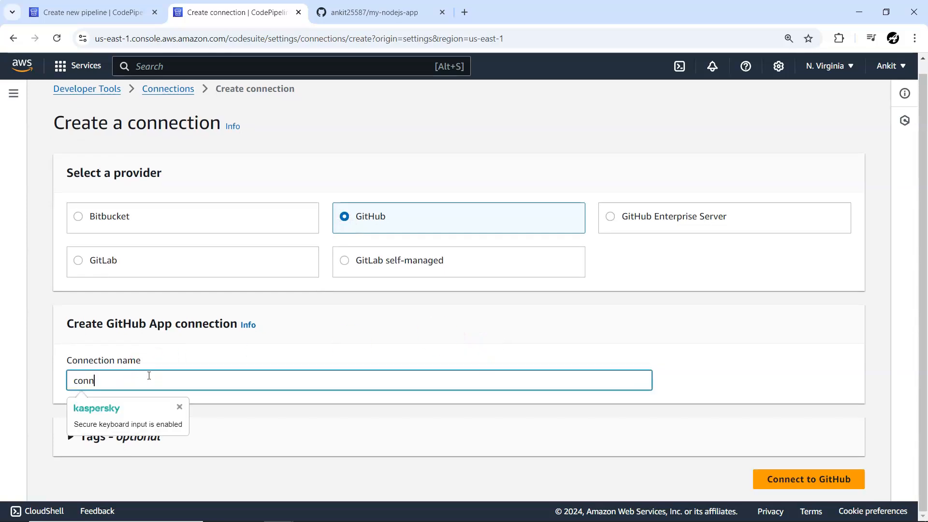
text(conn-github)
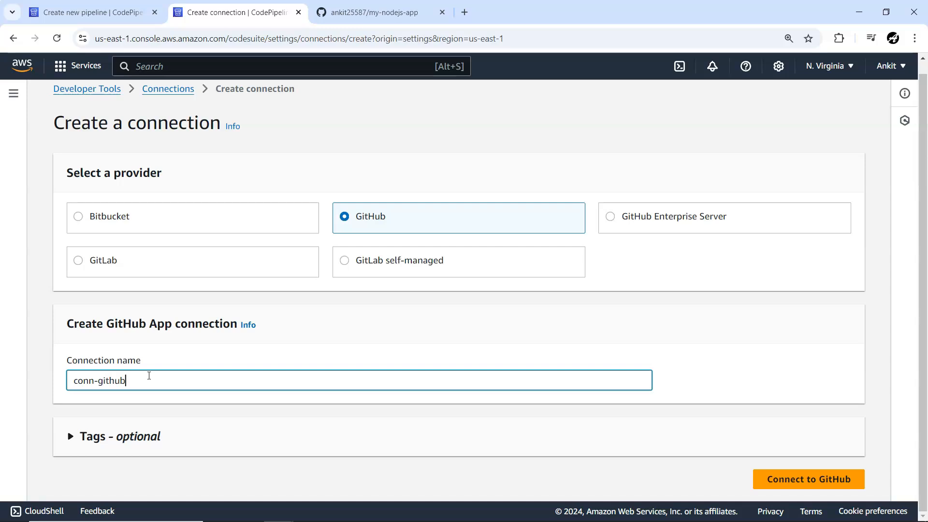
click(787, 479)
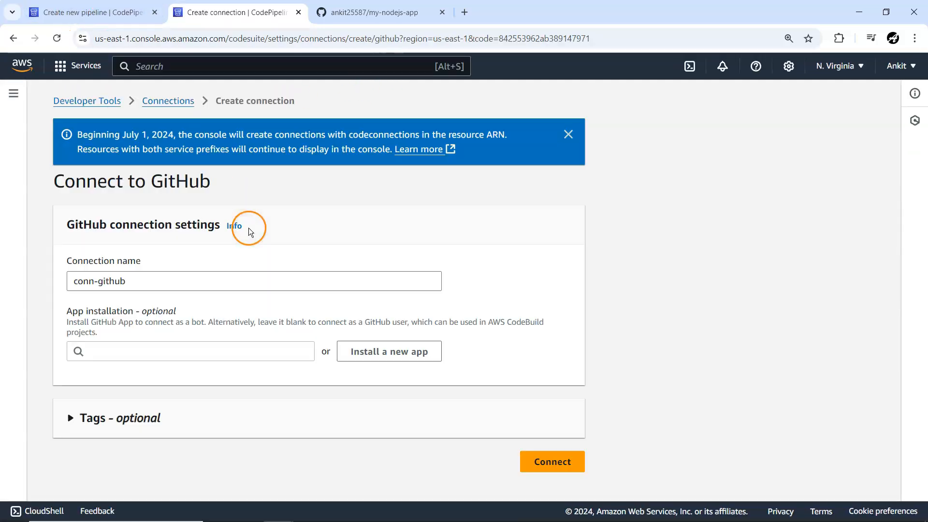
Step: Start a new GitHub app installation for the connection and confirm access with the GitHub account password
click(363, 352)
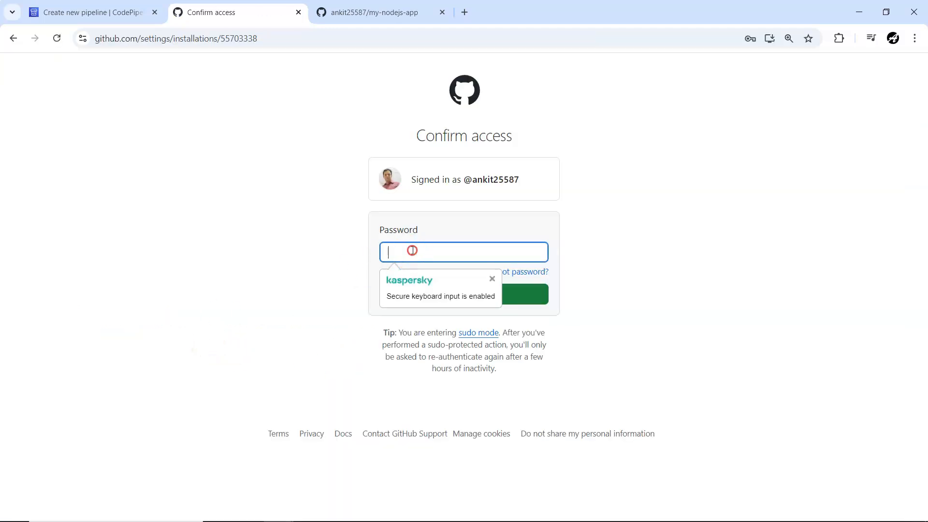
click(491, 282)
click(525, 297)
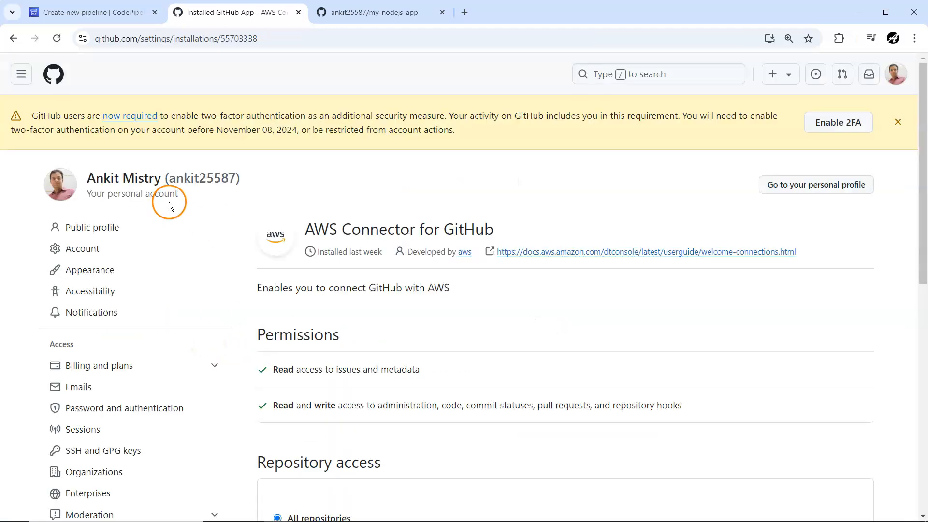
Step: Save AWS Connector for GitHub's repository access as All repositories and complete the conn-github connection
scroll(315, 321, down, 5)
click(278, 331)
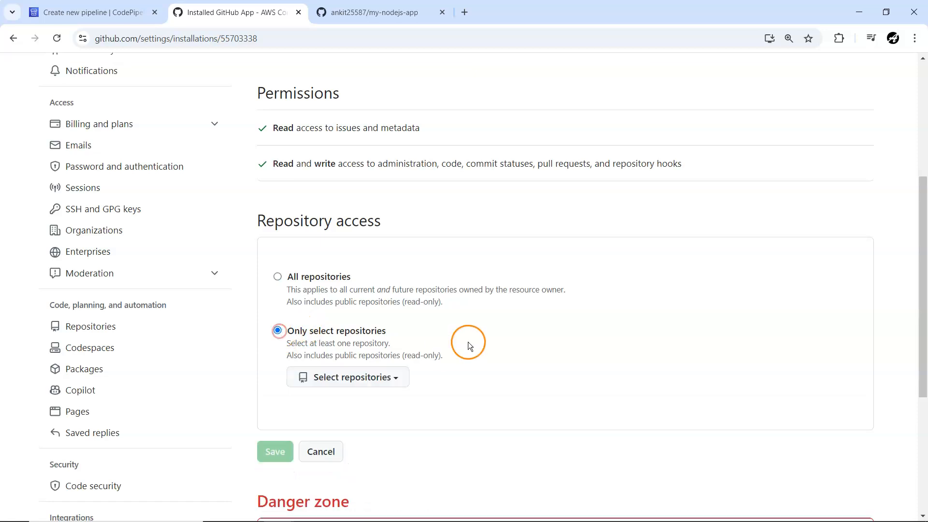
click(381, 382)
click(278, 276)
click(278, 277)
click(279, 414)
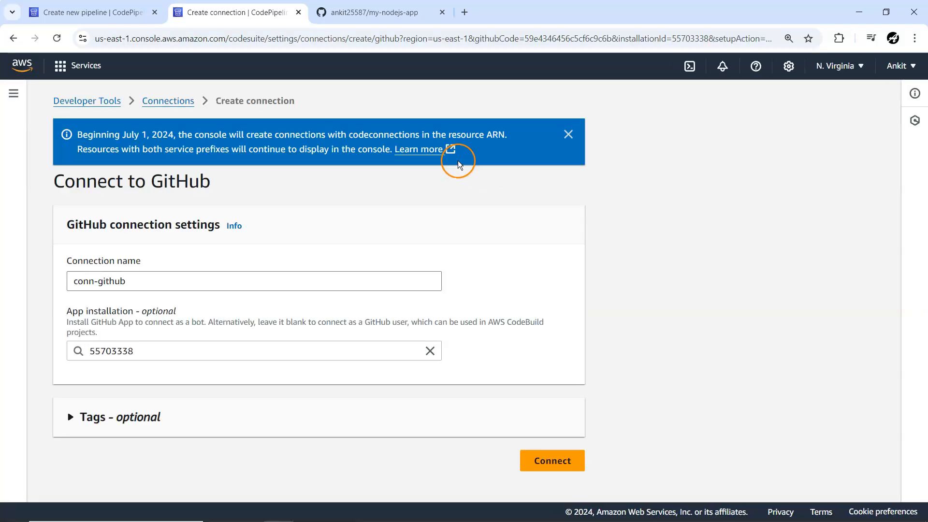
click(562, 462)
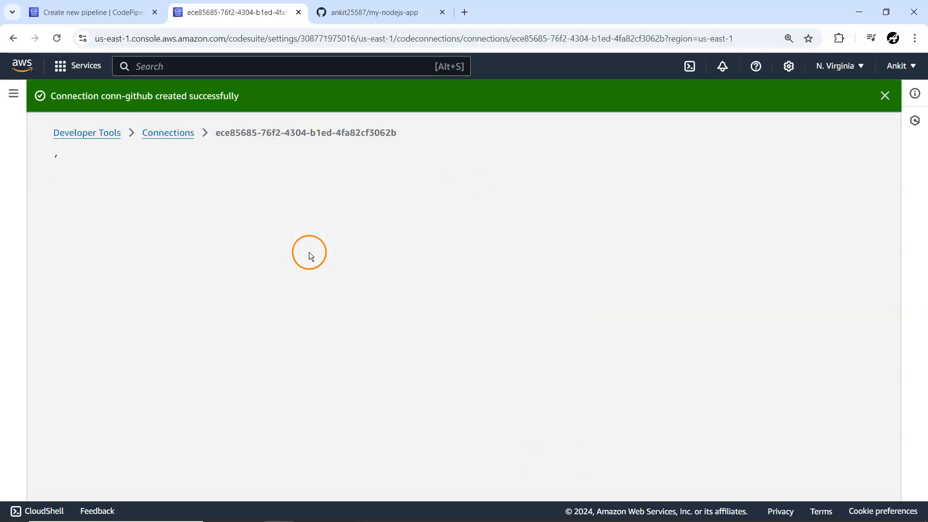
scroll(277, 303, down, 4)
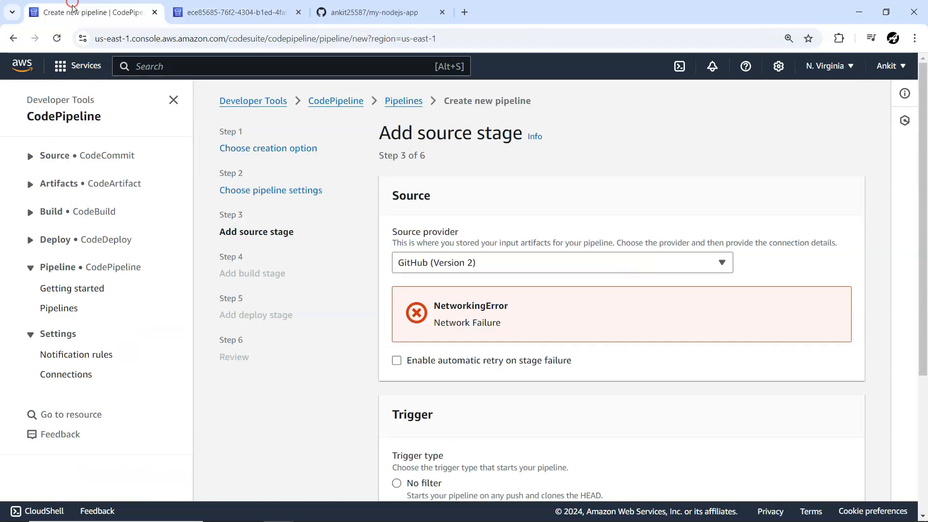
Step: Return to the pipeline creation page and reload the source stage by going back through the pipeline settings
click(77, 8)
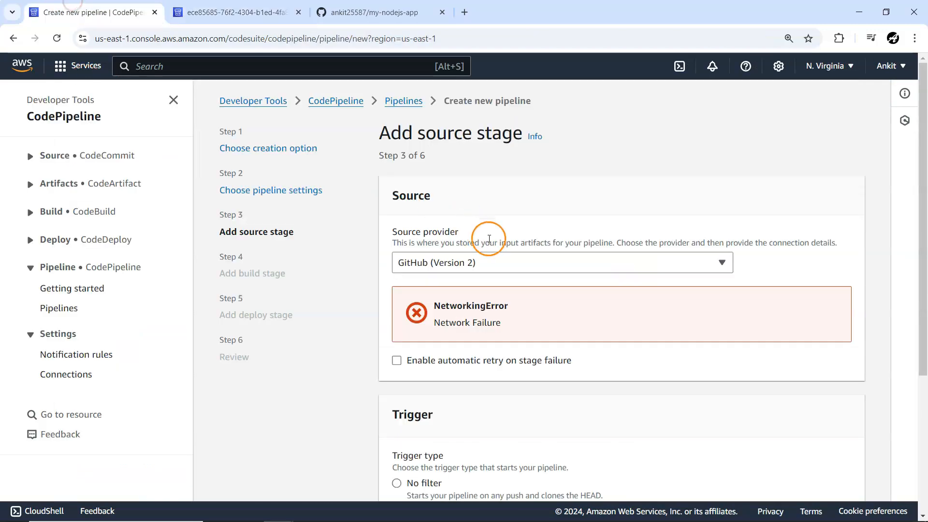
click(455, 261)
click(456, 409)
click(269, 193)
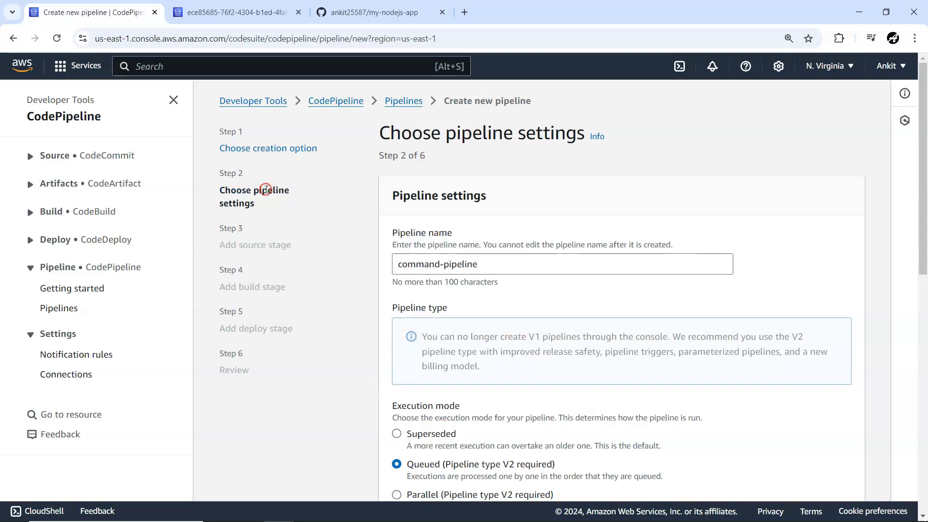
scroll(533, 287, down, 12)
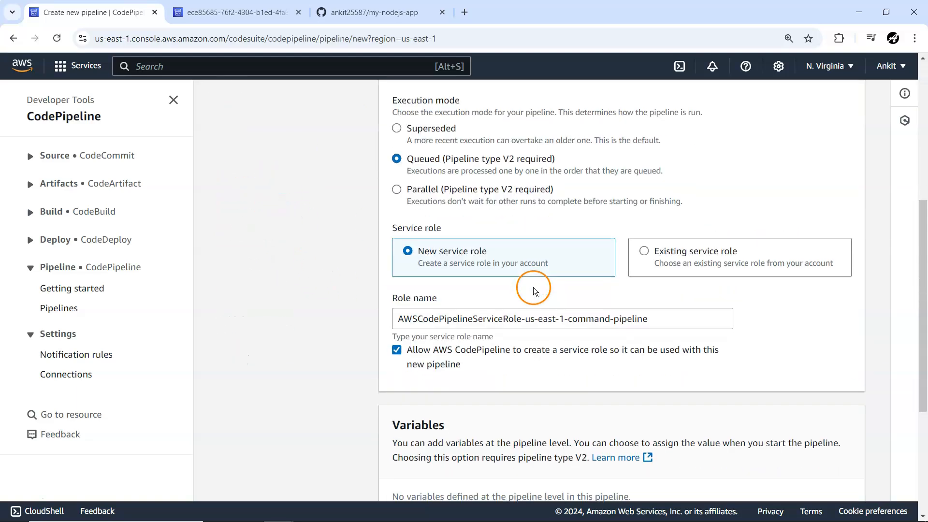
click(840, 464)
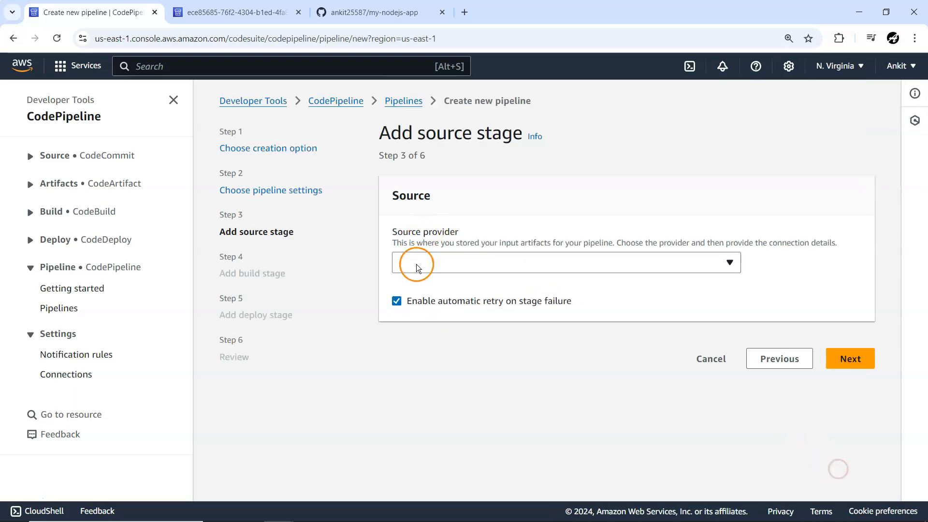
Step: Set the source provider to GitHub (Version 2) and select the conn-github connection
click(422, 265)
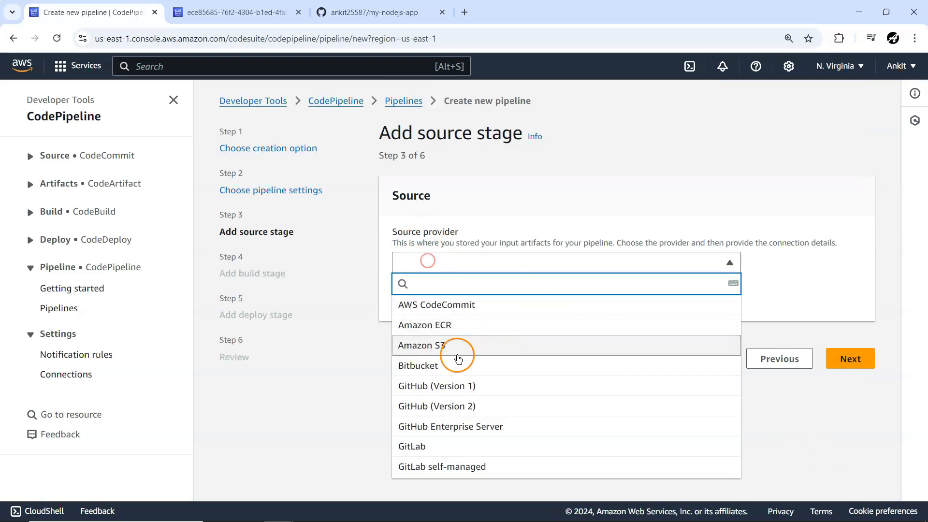
click(456, 405)
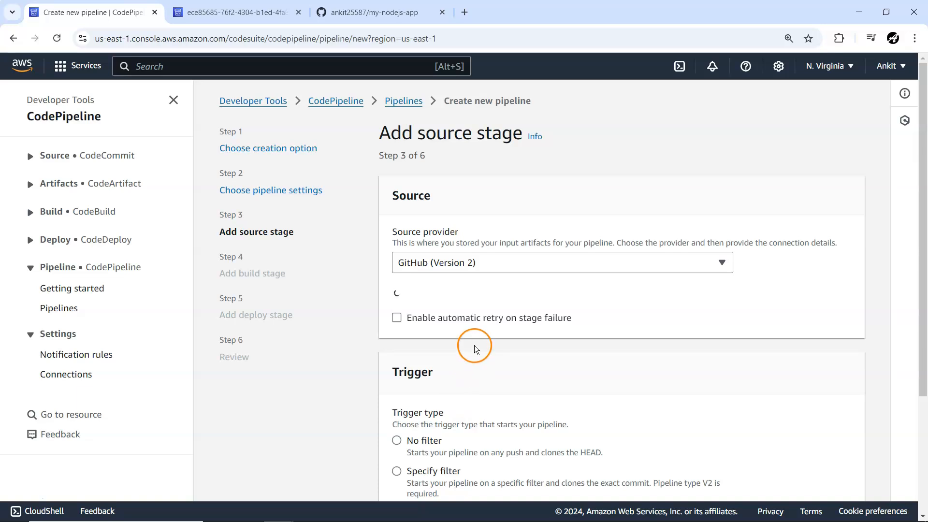
scroll(517, 362, down, 2)
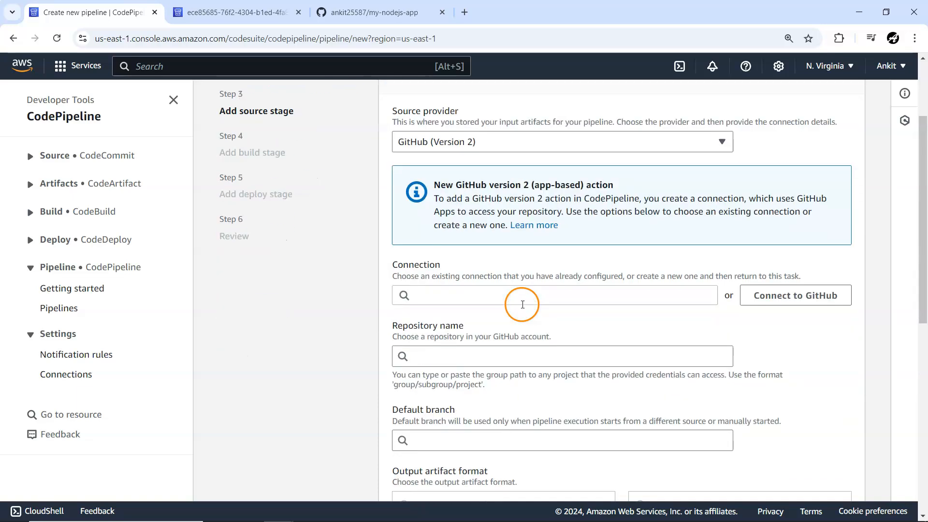
click(637, 304)
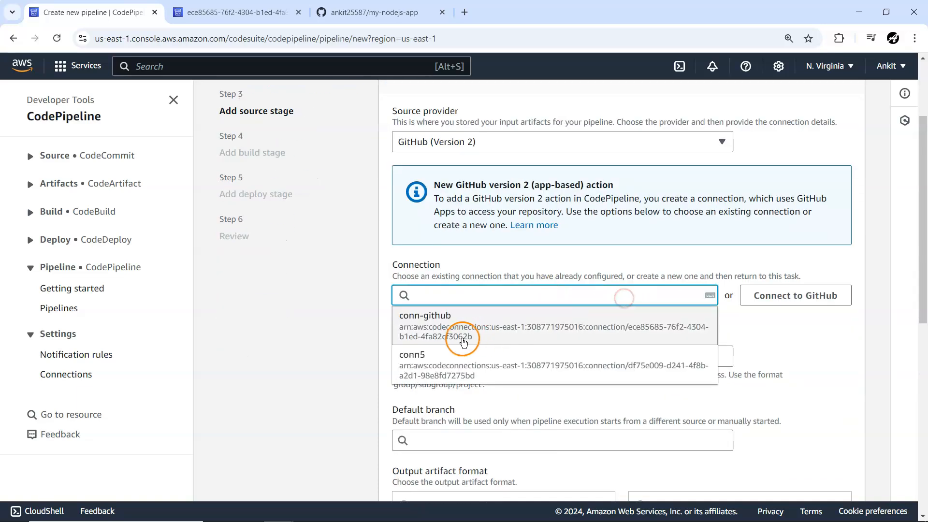
click(430, 324)
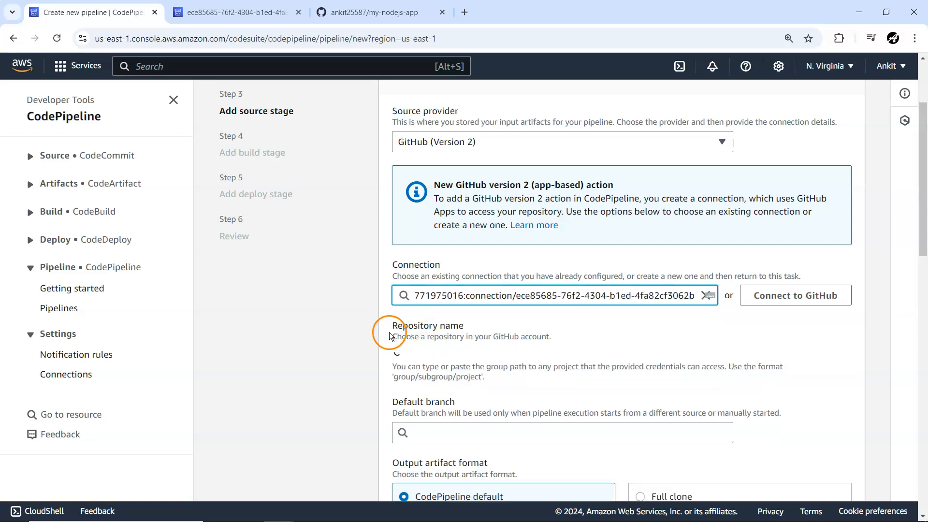
Step: Select the my-nodejs-app repository for the source stage and set main as its default branch
scroll(386, 315, down, 2)
click(426, 235)
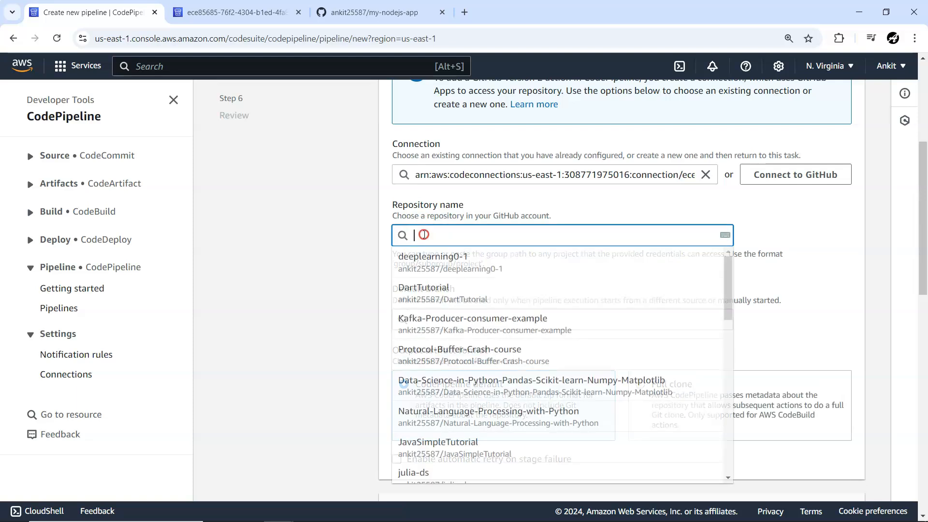
scroll(440, 341, down, 15)
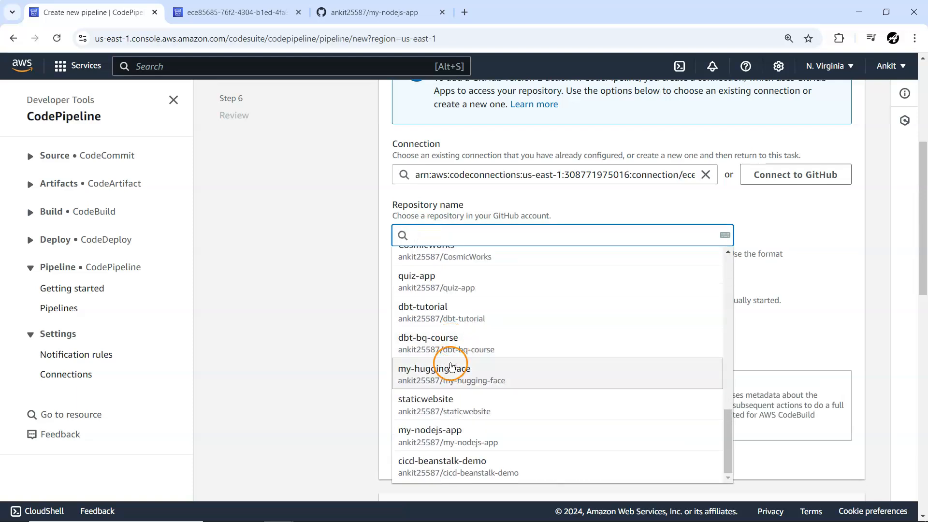
click(432, 437)
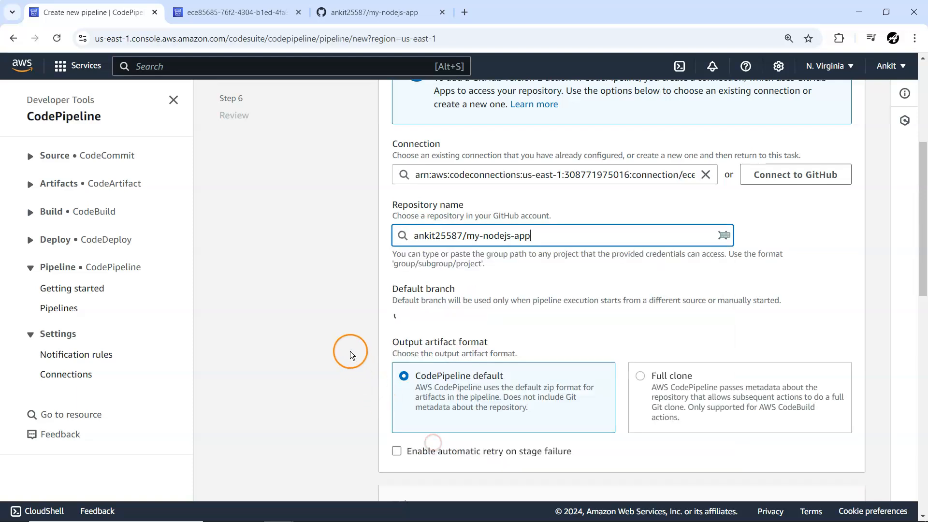
click(457, 326)
click(421, 341)
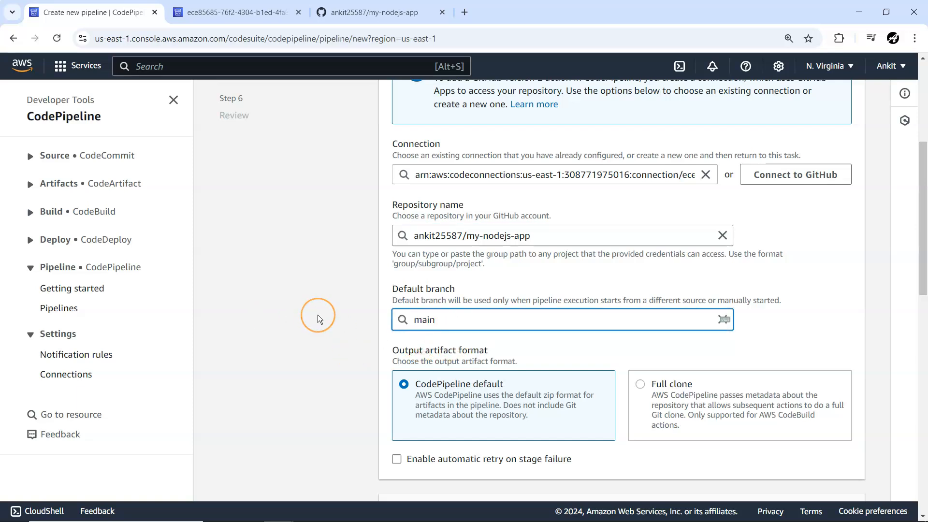
Step: Set the push trigger's branch filter to include main and proceed to the build stage
scroll(327, 315, down, 6)
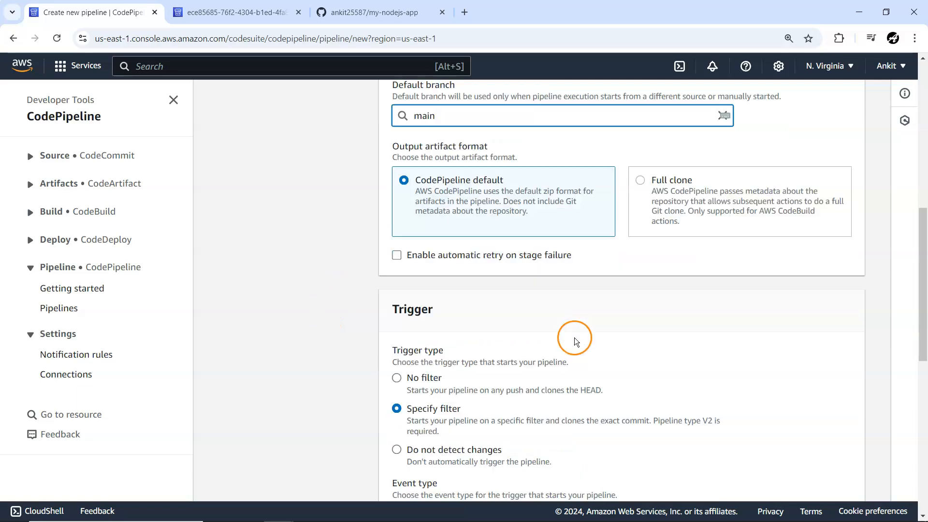
scroll(484, 334, down, 2)
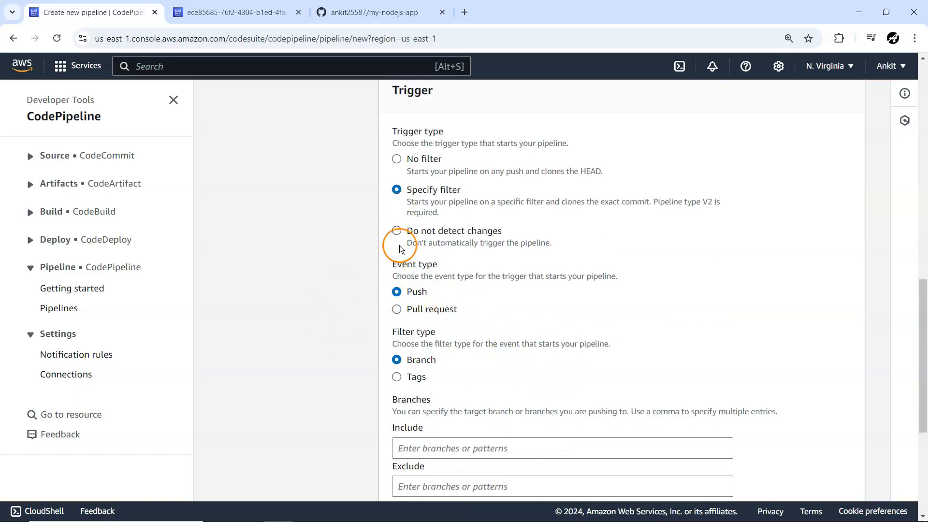
scroll(380, 338, down, 3)
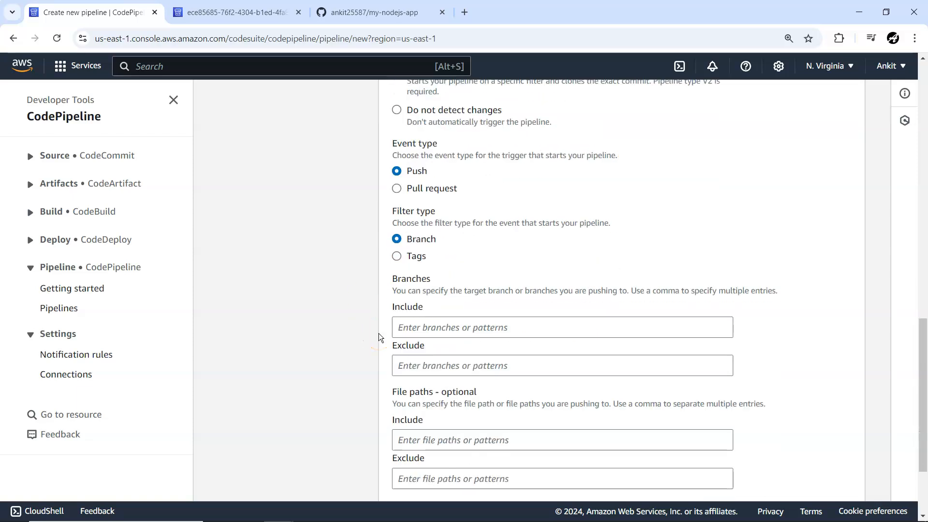
click(409, 323)
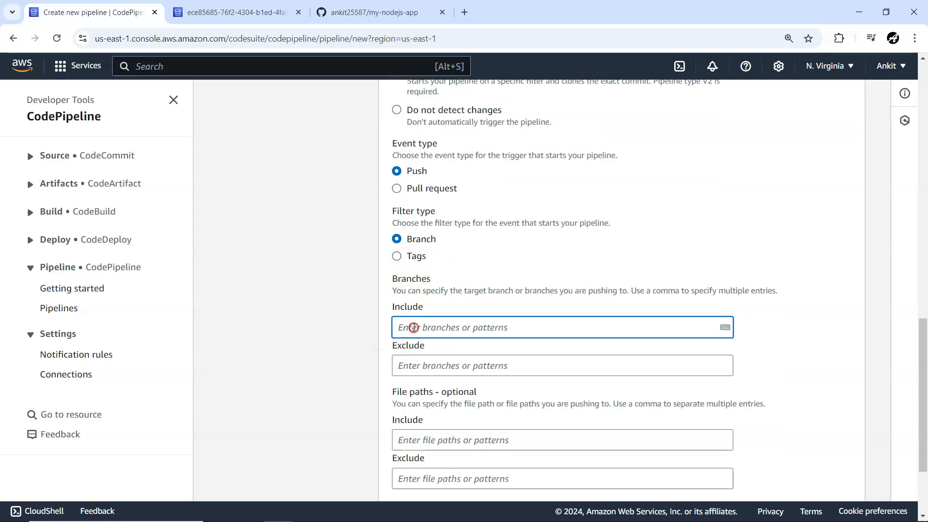
text(mi)
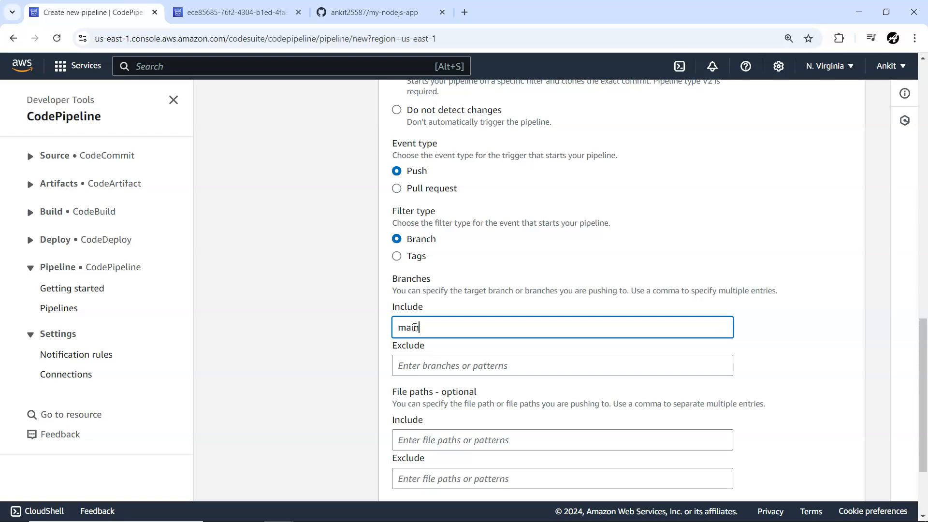
scroll(415, 328, down, 3)
click(841, 462)
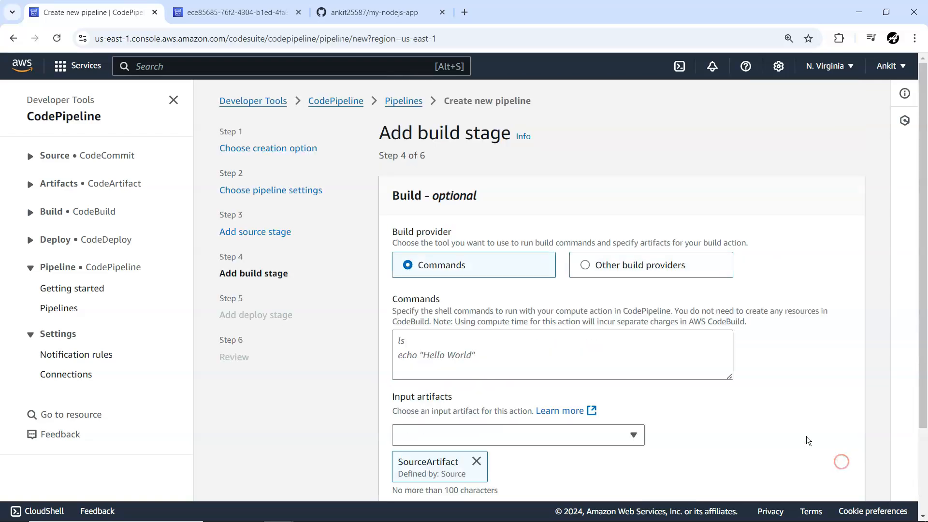
Step: Enter the build commands ls, echo hello world and cat package.json, copying the file name package.json from the GitHub repository
click(479, 341)
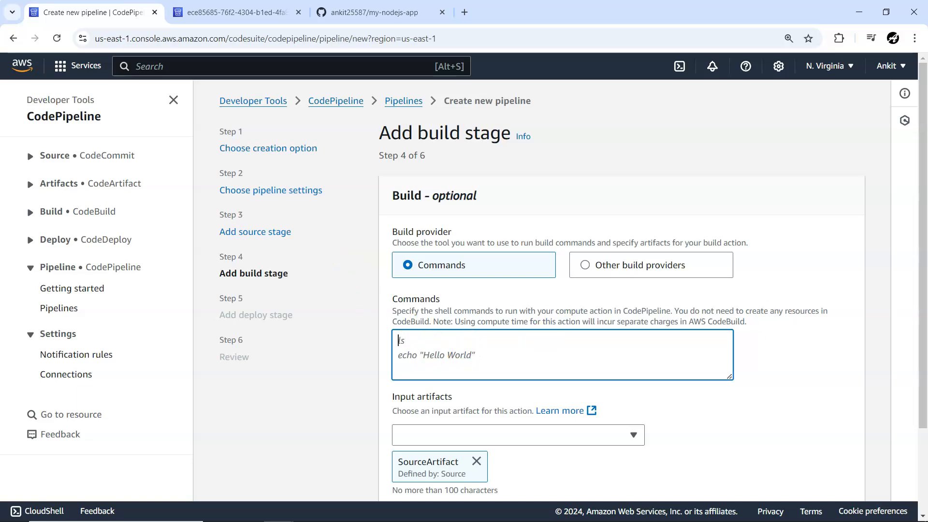
text(ls)
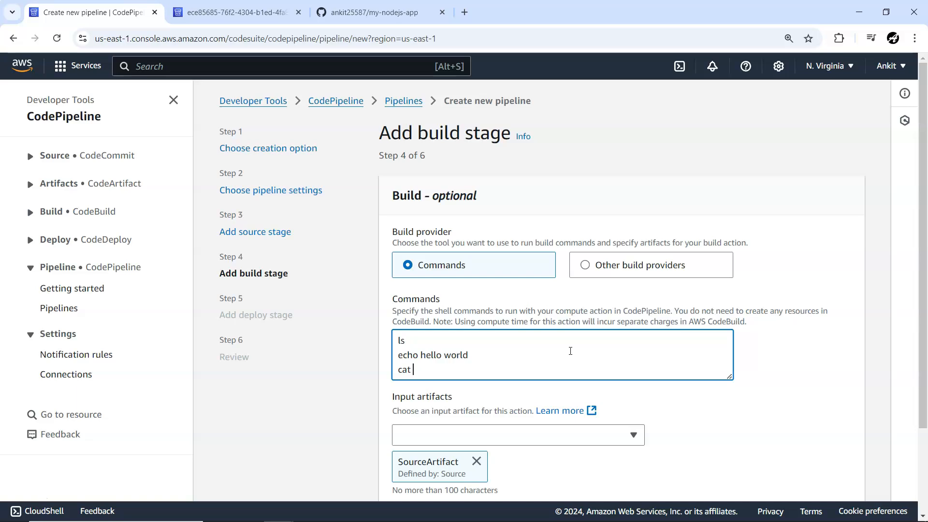
click(374, 12)
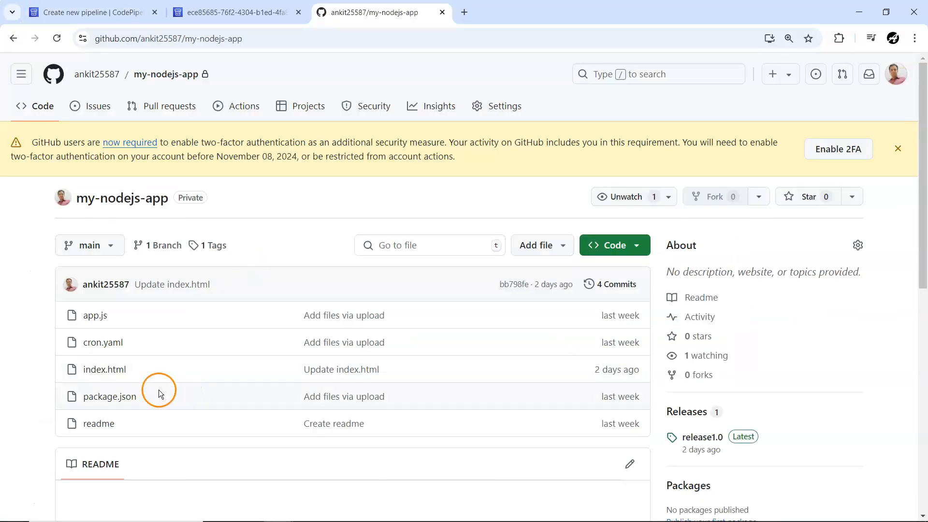
drag(145, 394, 80, 401)
key(ctrl+c)
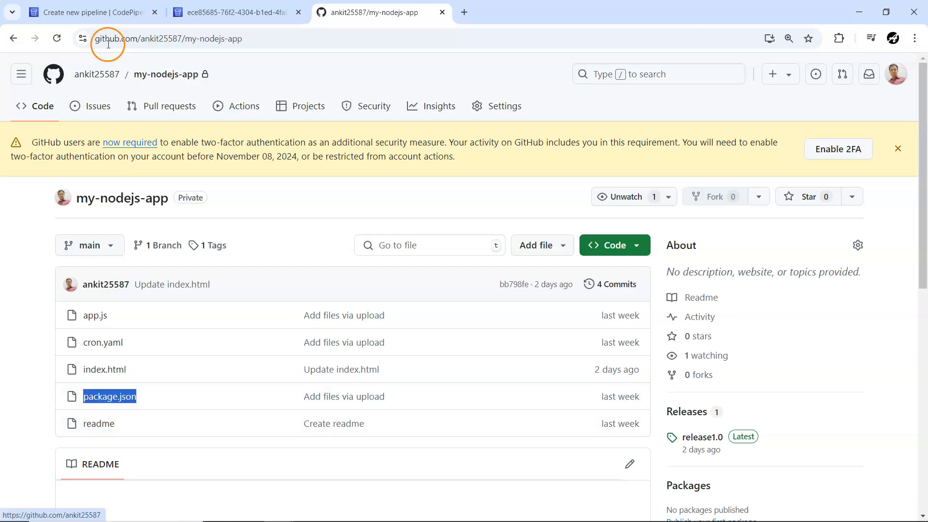
click(97, 13)
click(444, 376)
key(ctrl+v)
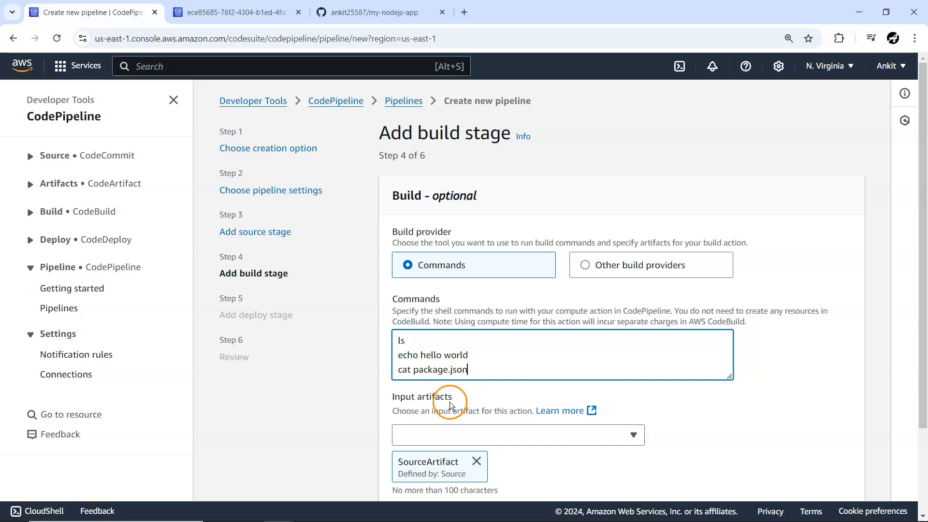
Step: Add the build command echo pipeline Execution Id is #{codepipeline.PipelineExecutionId} on a new line and proceed to the deploy stage
key(Return)
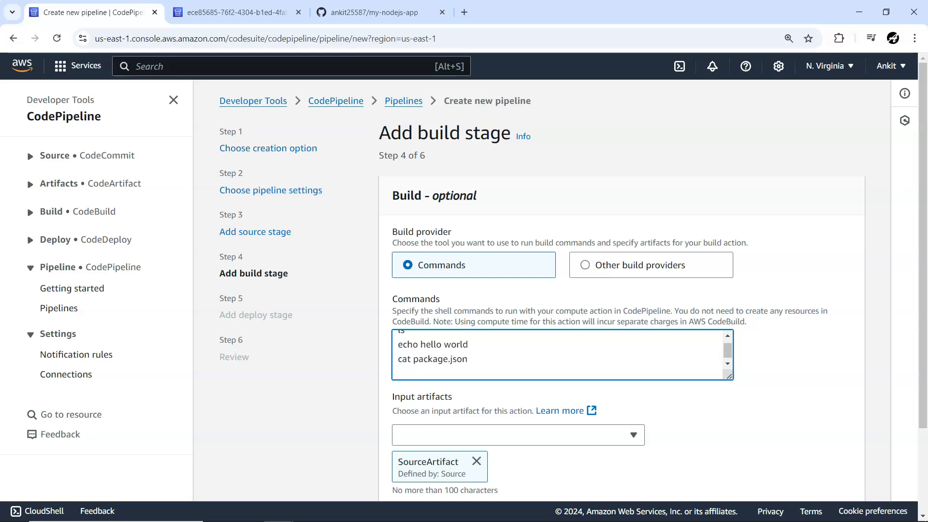
key(alt+Tab)
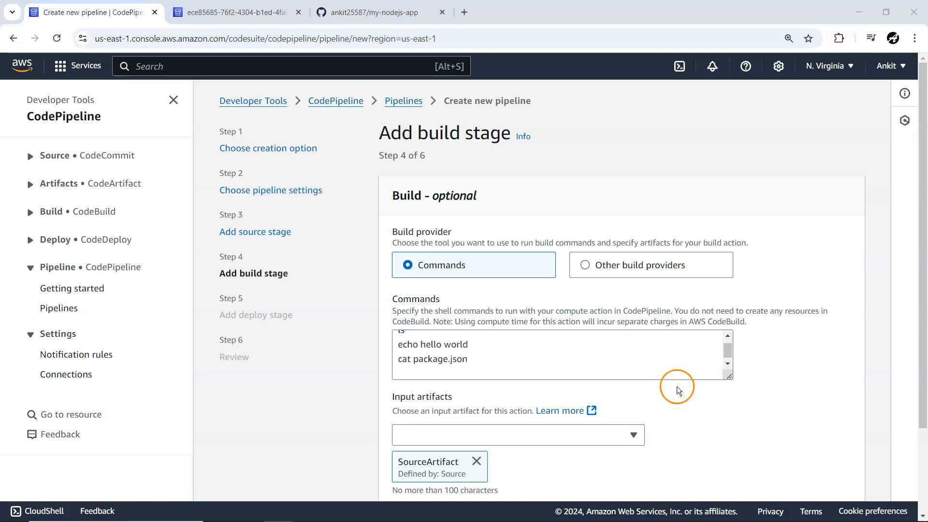
click(421, 374)
text(echo Pipeline Execution Id is #{codepipeline.PipelineExecutionId})
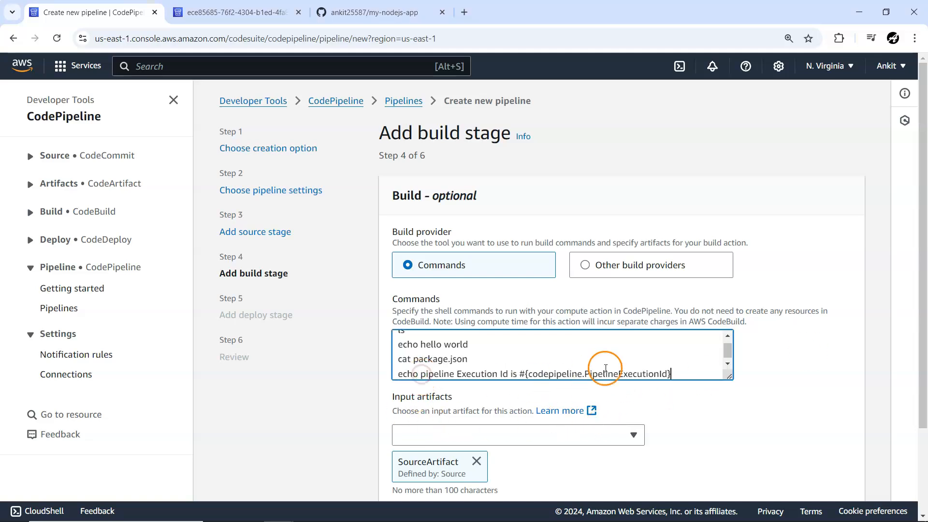
drag(731, 378, 754, 429)
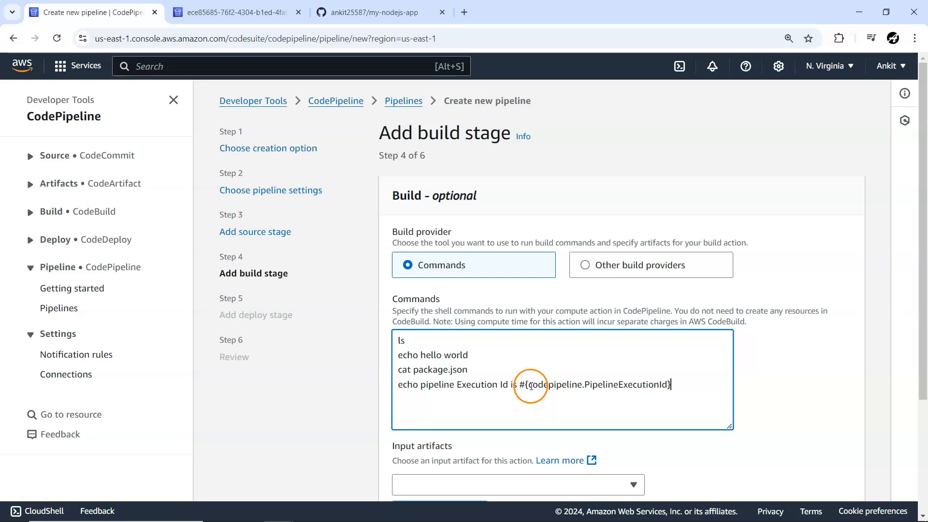
drag(529, 389, 667, 390)
scroll(762, 394, down, 3)
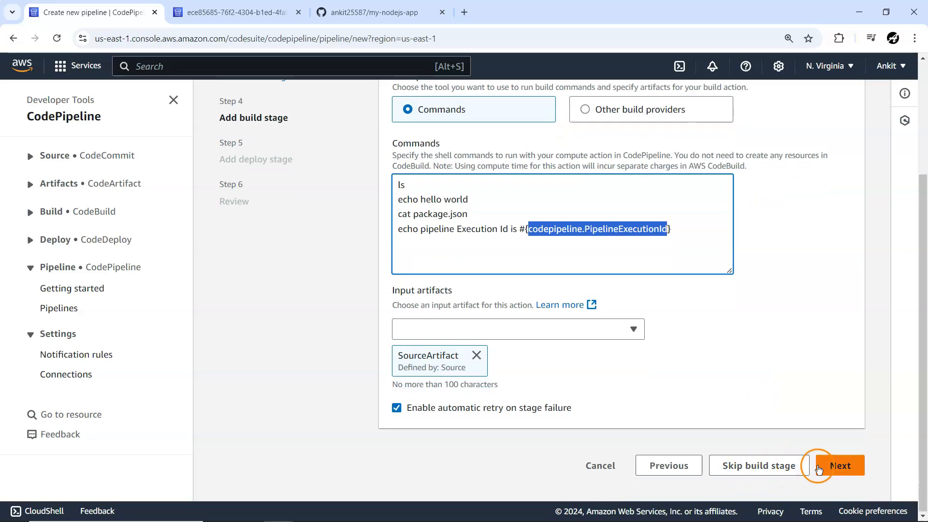
click(842, 465)
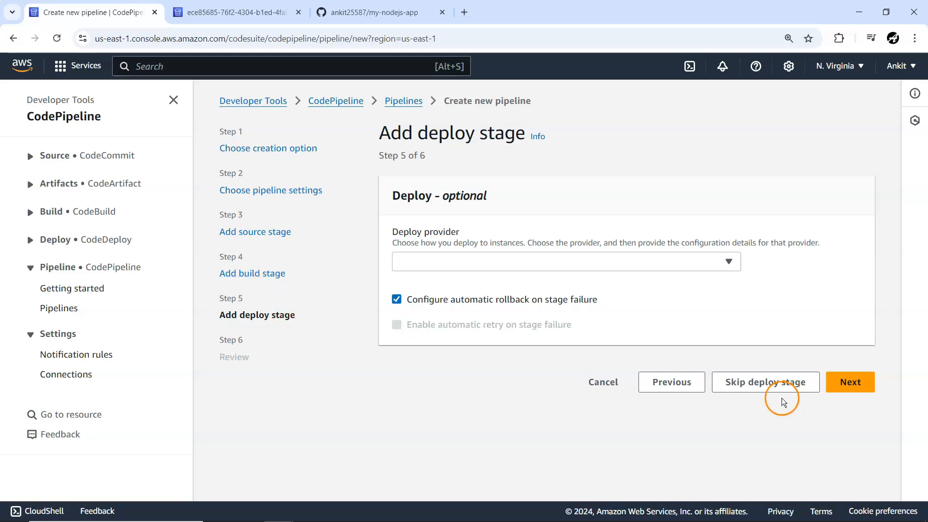
Step: Skip the deploy stage and create the pipeline from the review page
click(760, 387)
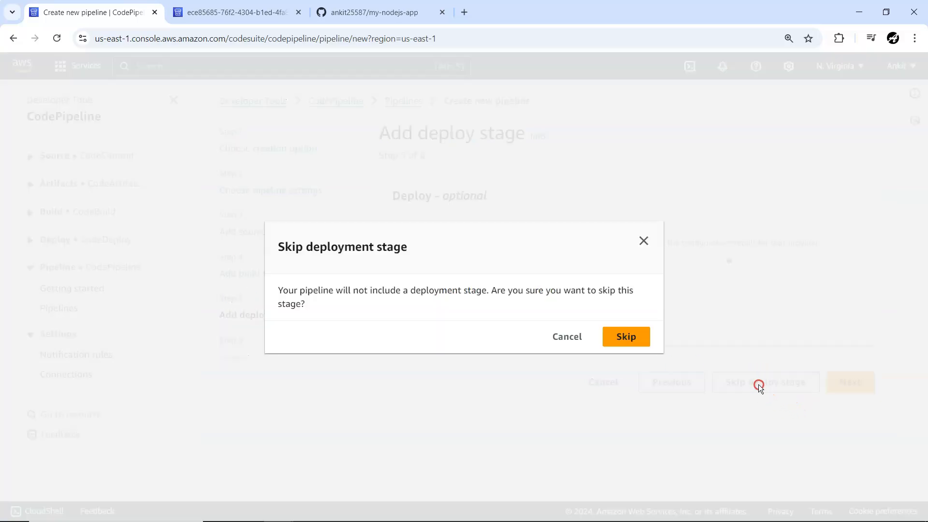
click(636, 335)
scroll(581, 341, down, 20)
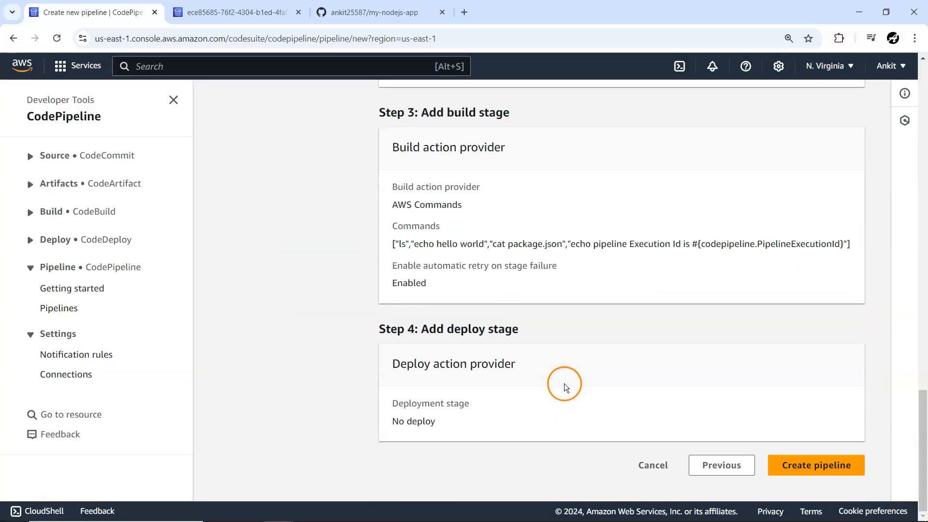
click(810, 469)
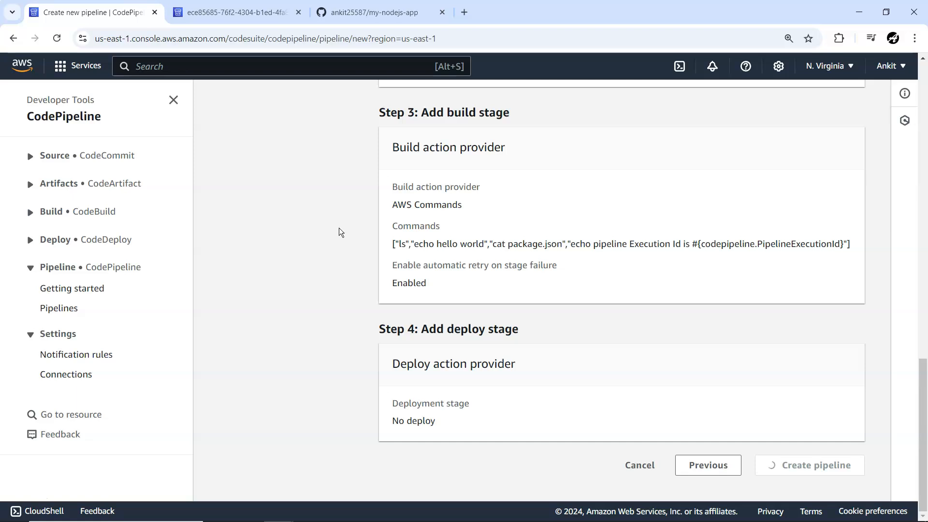
Step: Check the file list of the my-nodejs-app repository on GitHub and return to the command-pipeline page
click(382, 13)
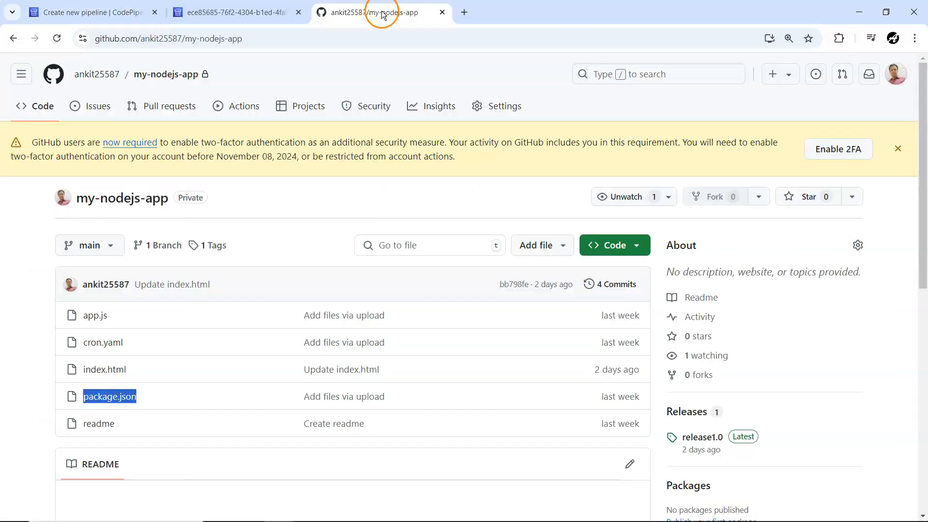
scroll(167, 435, down, 5)
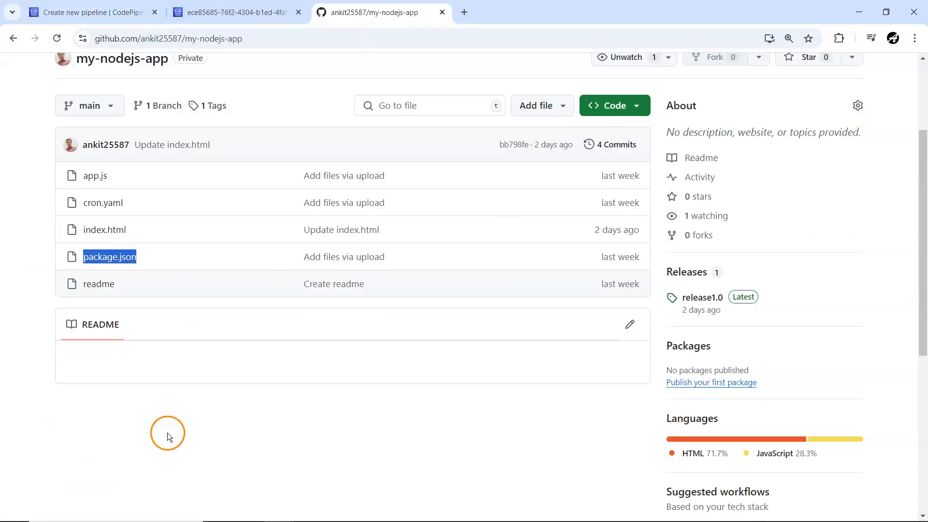
key(ctrl+shift+Tab)
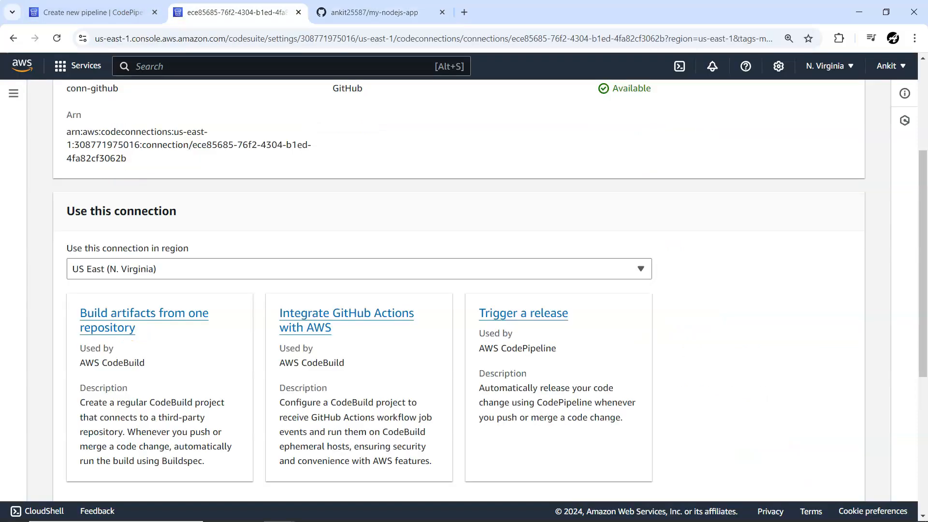
click(138, 13)
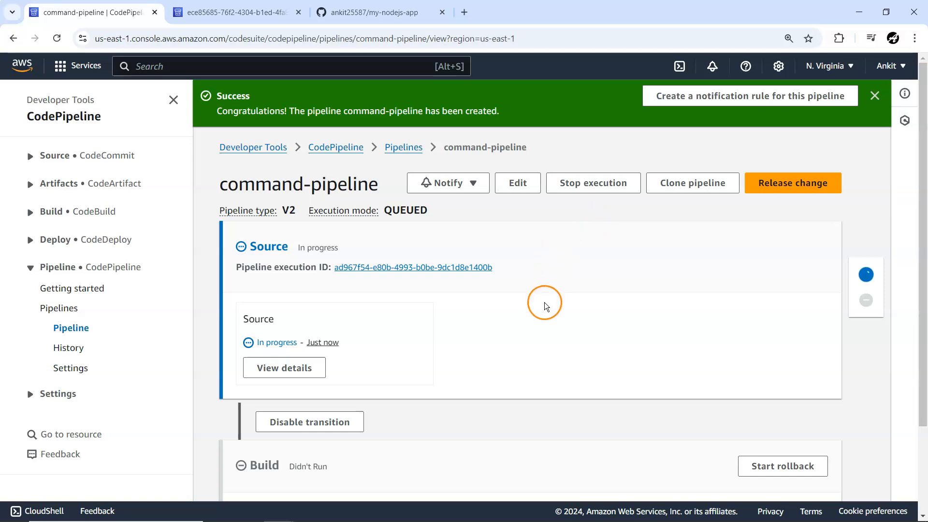
Step: Examine the progress of the pipeline stages and view the Source action's execution details
scroll(545, 305, down, 1)
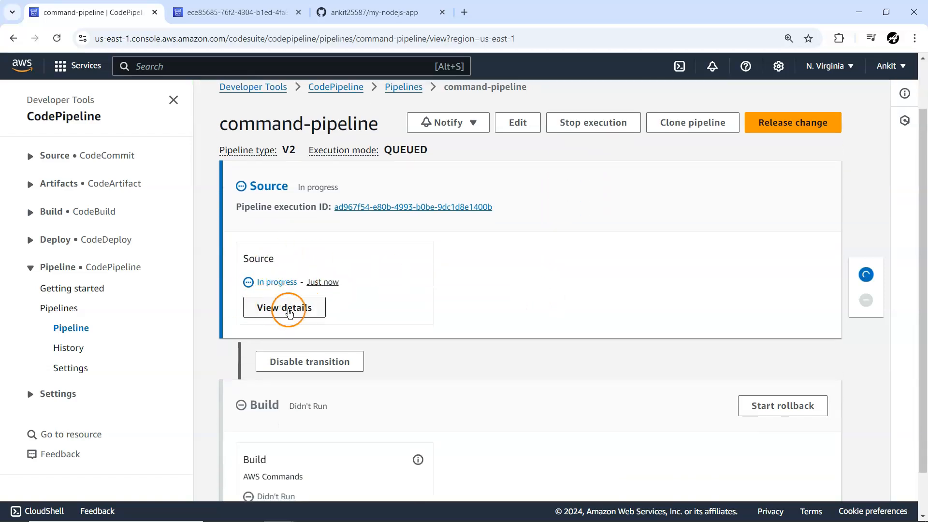
scroll(419, 289, down, 1)
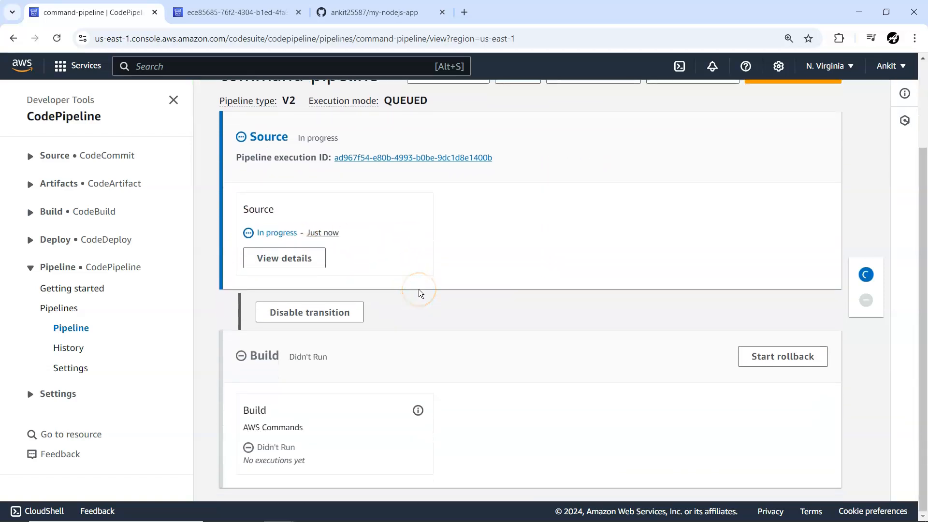
scroll(418, 289, up, 1)
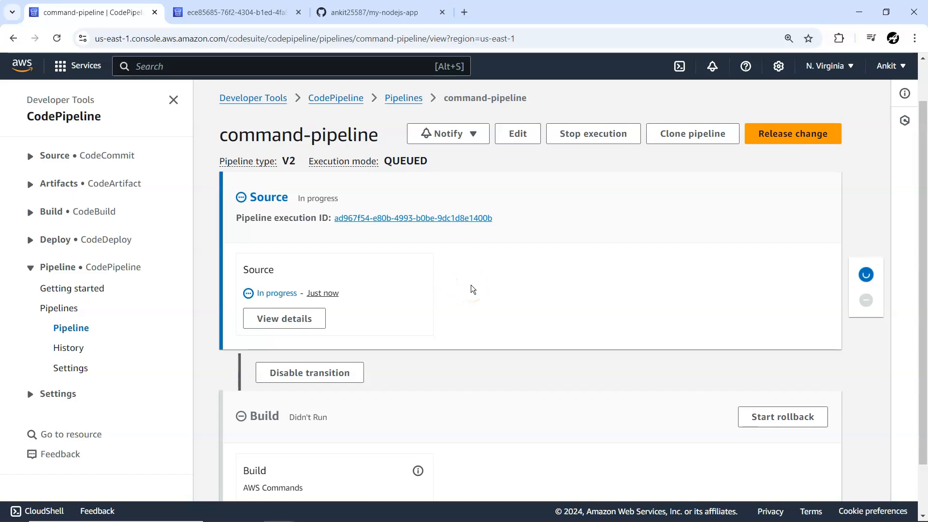
scroll(472, 286, down, 1)
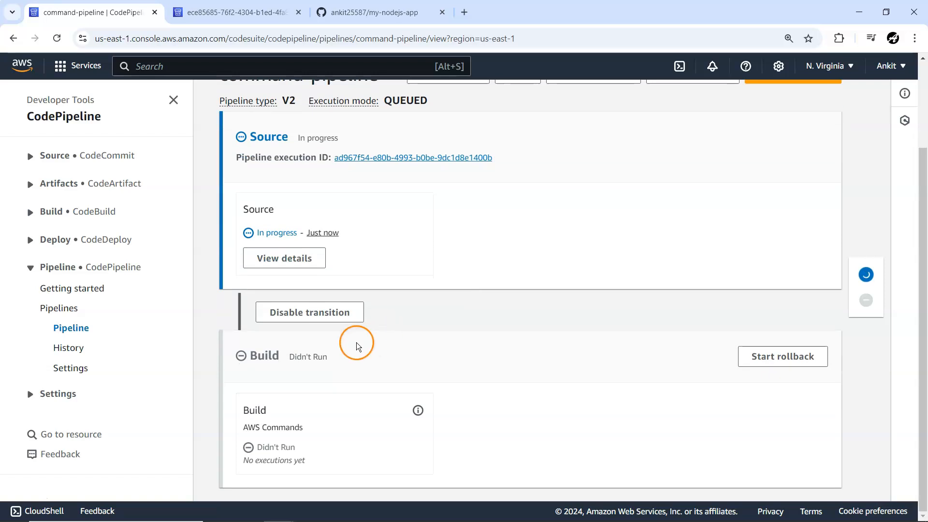
scroll(493, 346, up, 1)
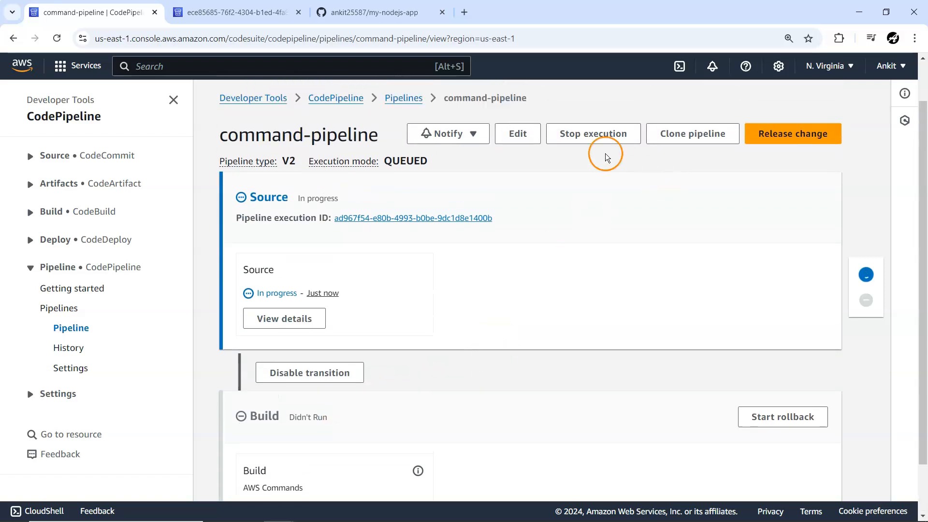
click(286, 320)
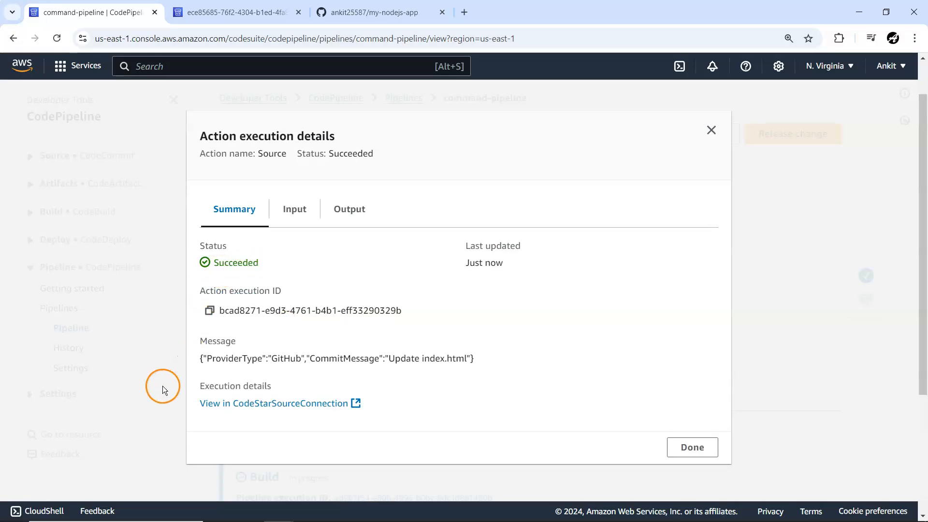
click(696, 449)
Step: View the Build action's execution logs while the stage runs, and close the details
scroll(618, 375, down, 4)
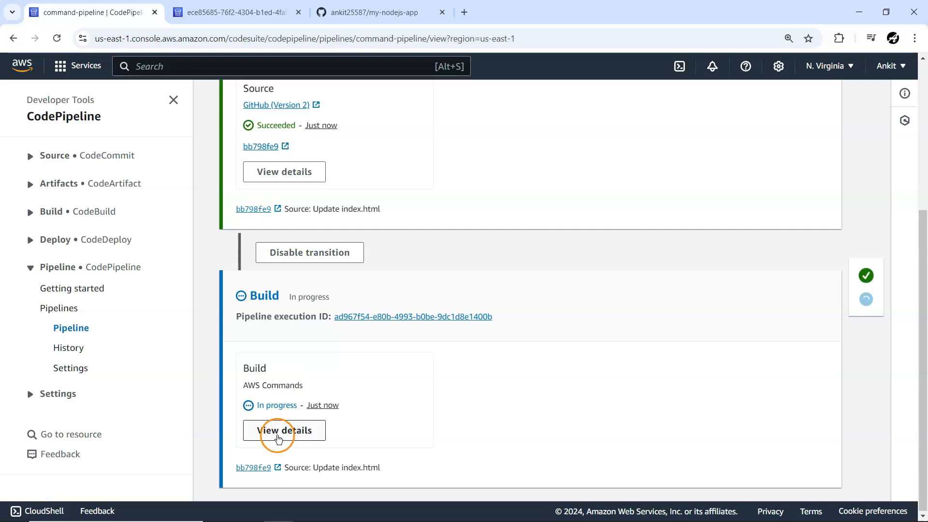
click(277, 436)
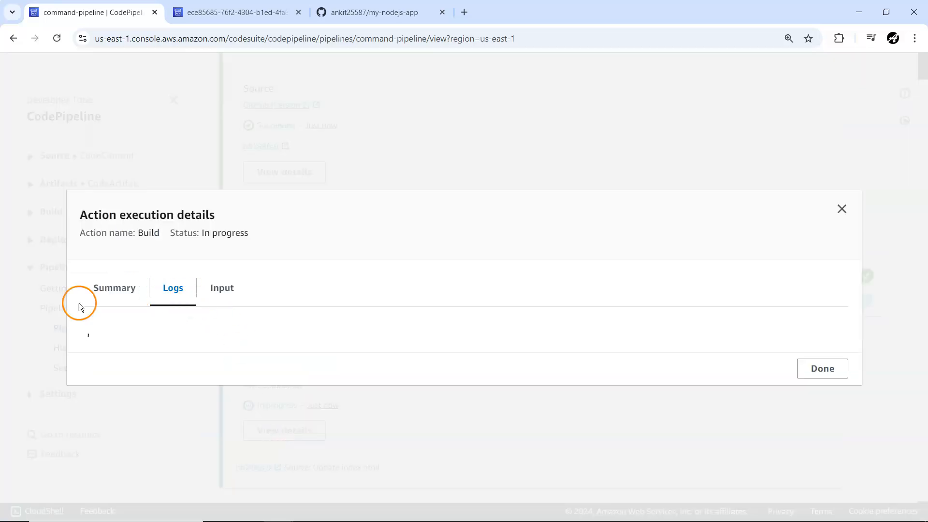
click(804, 367)
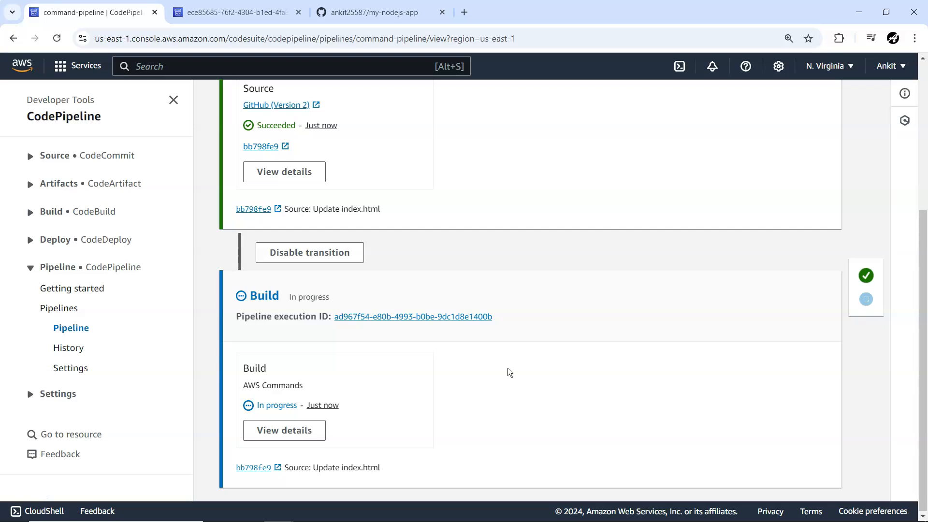
Step: Check the Build stage's status and highlight its pipeline execution ID
scroll(423, 369, up, 2)
scroll(429, 368, down, 1)
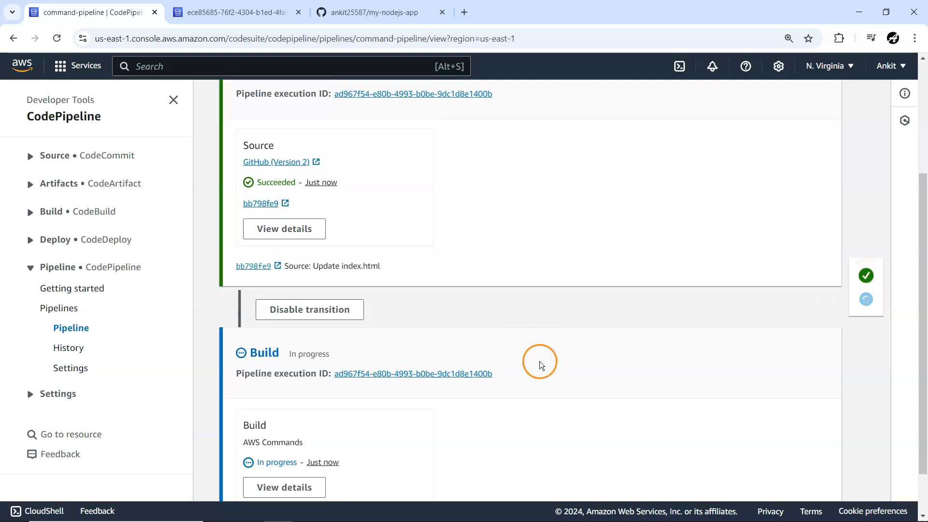
scroll(539, 362, down, 1)
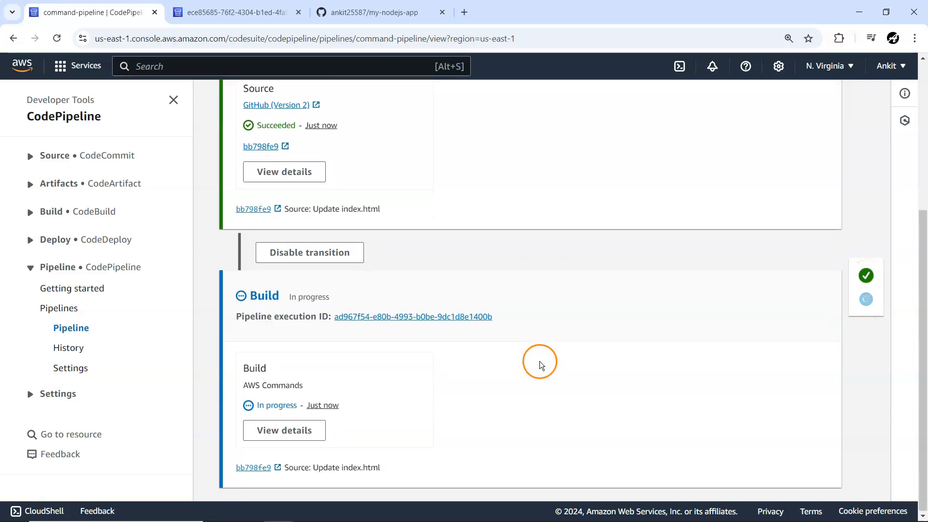
click(335, 319)
drag(335, 320, 488, 319)
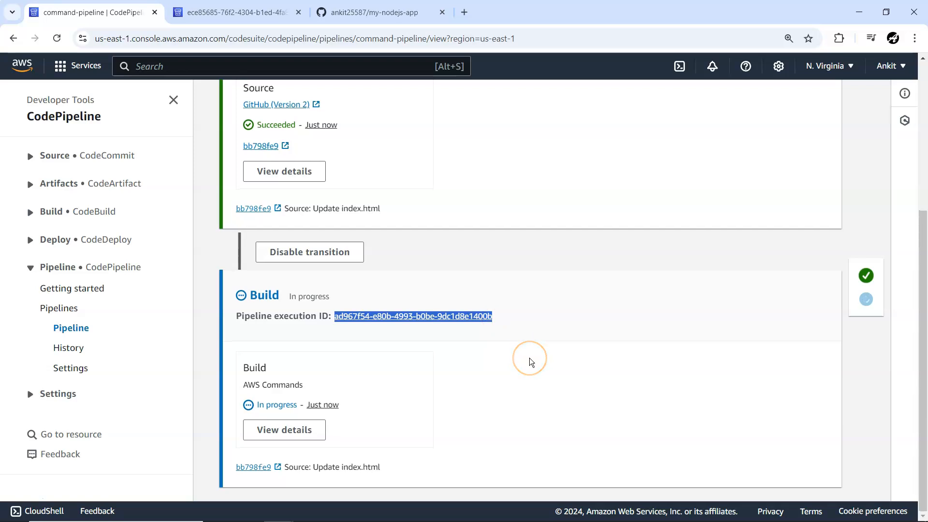
Step: Open the Build action's logs and examine the BUILD phase entry and the files listed by the ls command
click(295, 429)
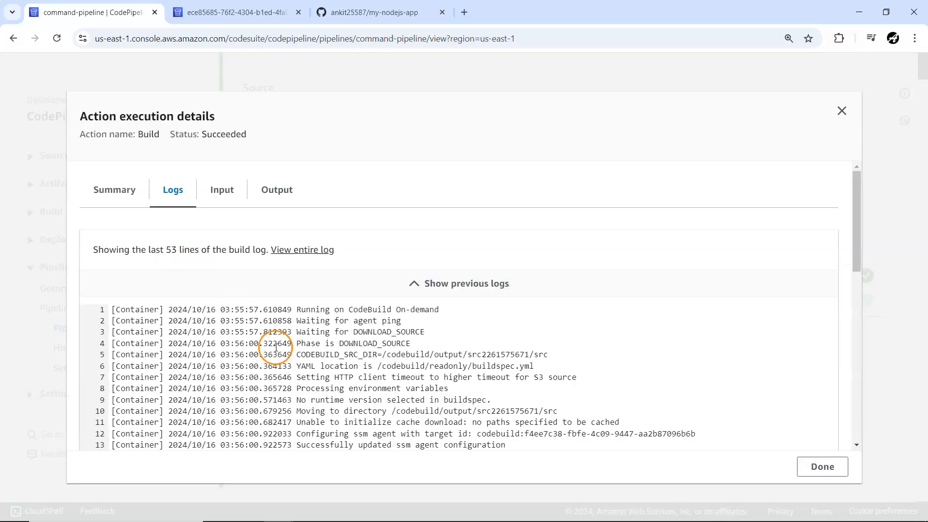
scroll(620, 352, down, 3)
scroll(621, 353, down, 3)
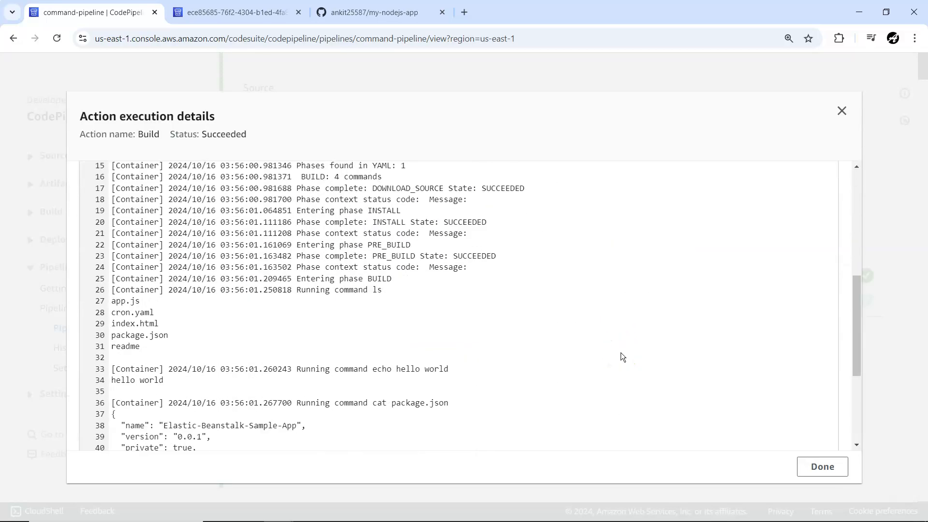
scroll(315, 287, up, 5)
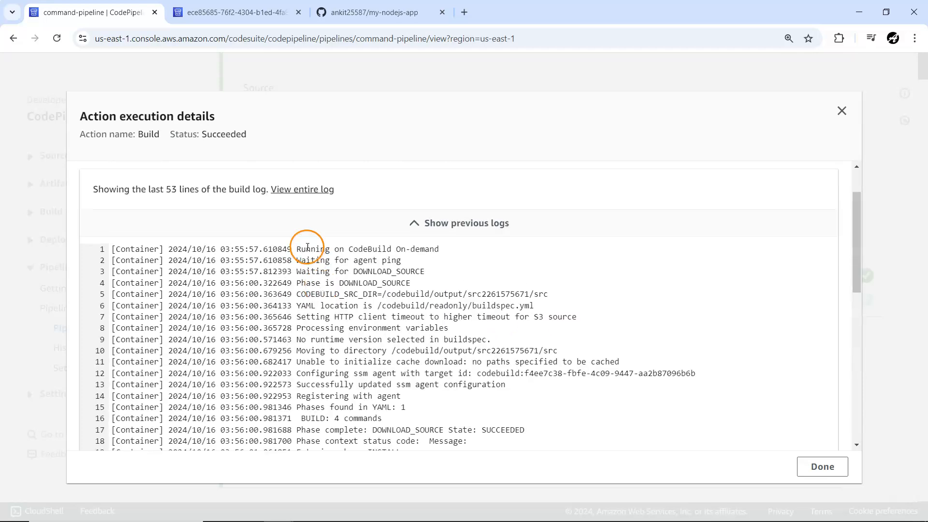
scroll(325, 302, down, 2)
scroll(329, 309, down, 3)
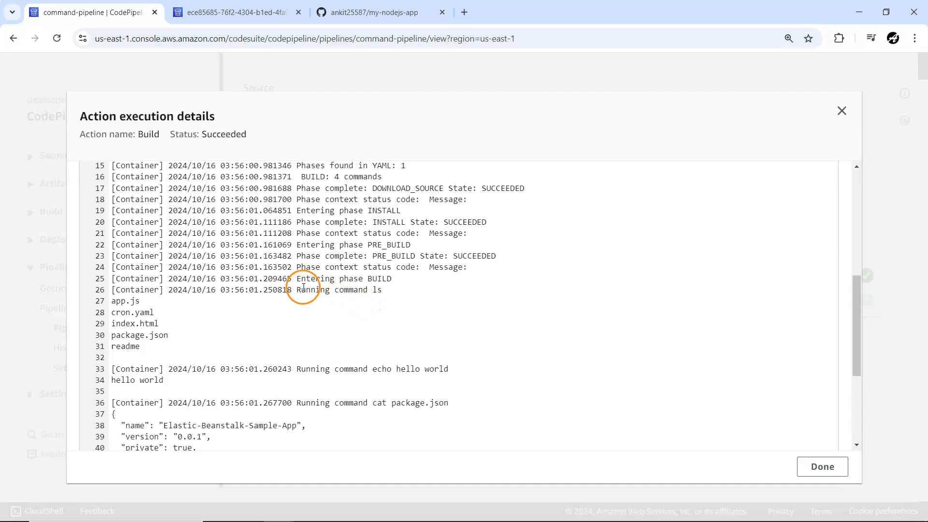
drag(296, 279, 393, 281)
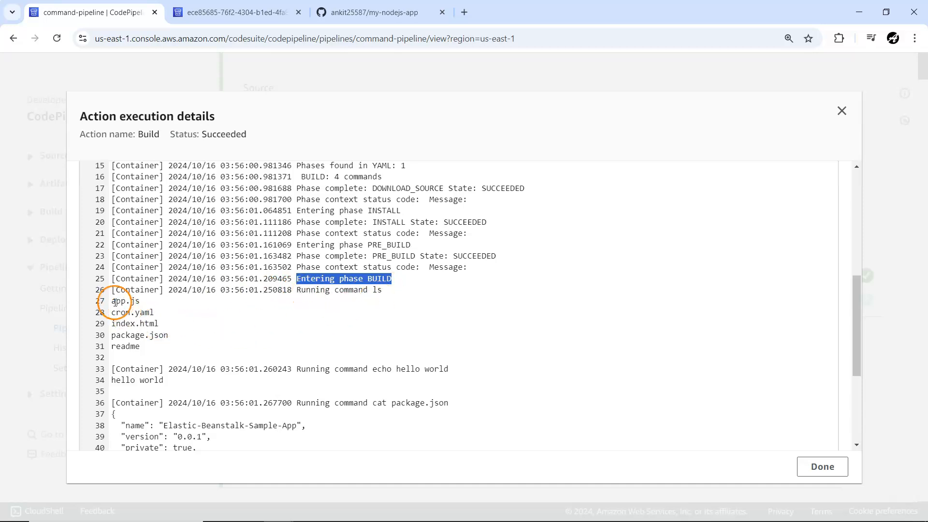
drag(111, 301, 139, 348)
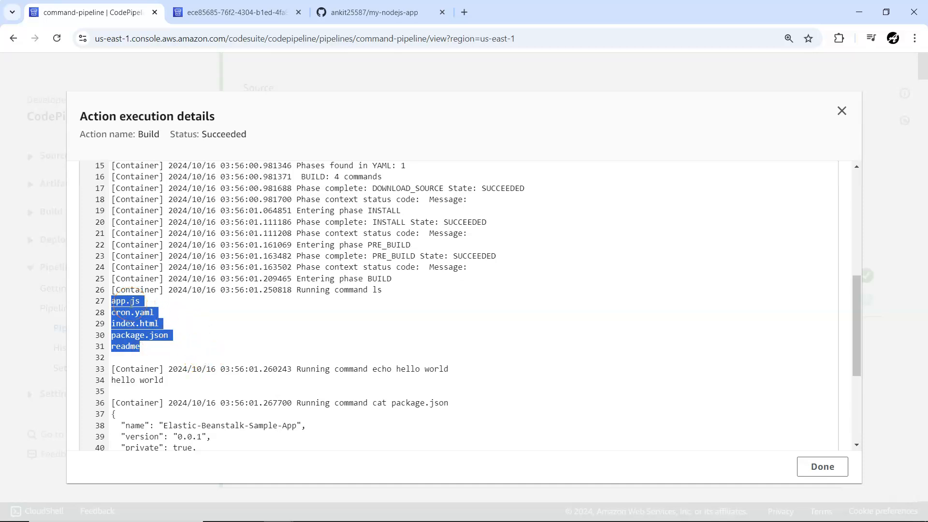
Step: Compare the ls output with the repository's files on GitHub, and return to the build log to read the cat package.json output
click(375, 12)
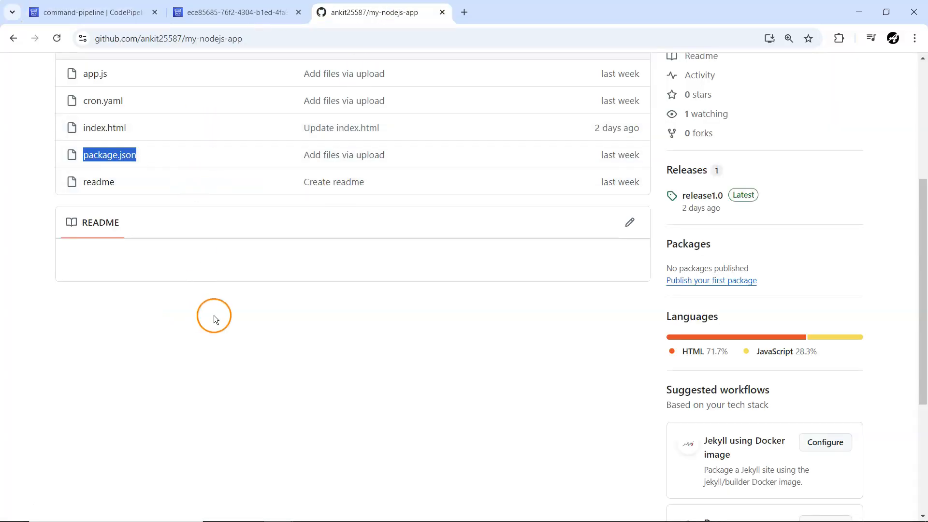
scroll(134, 414, up, 5)
click(244, 8)
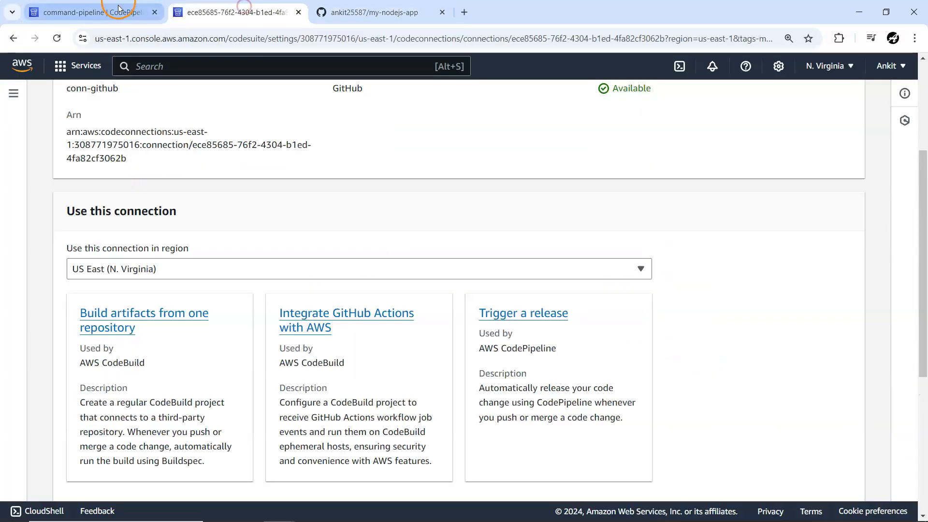
click(118, 9)
scroll(310, 355, down, 1)
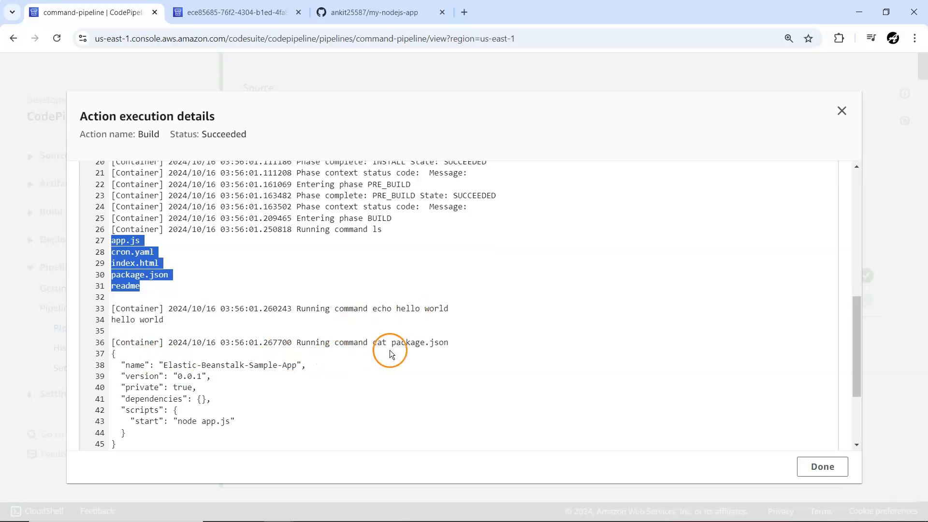
scroll(413, 371, down, 1)
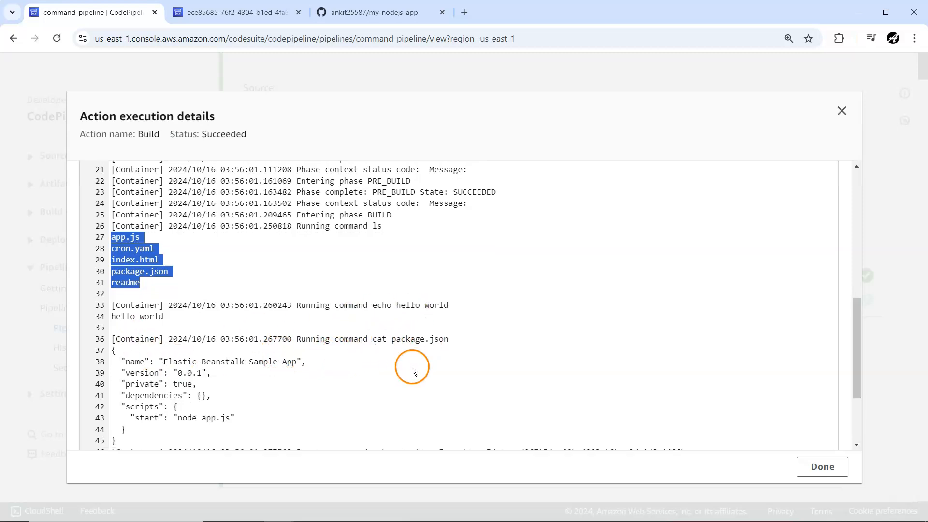
Step: Highlight the cat package.json output and the pipeline execution ID echo command in the build log, and close the details
scroll(413, 371, down, 1)
drag(111, 293, 116, 384)
scroll(323, 382, down, 1)
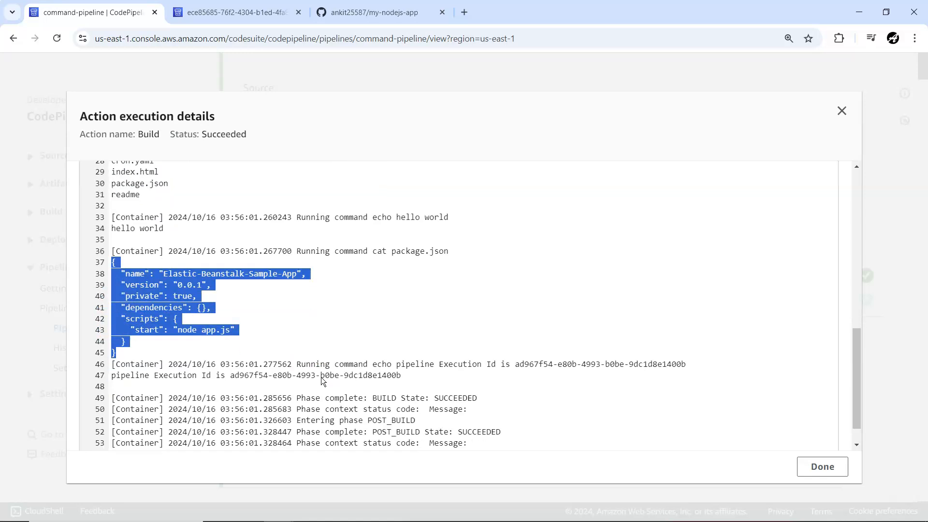
scroll(322, 381, down, 1)
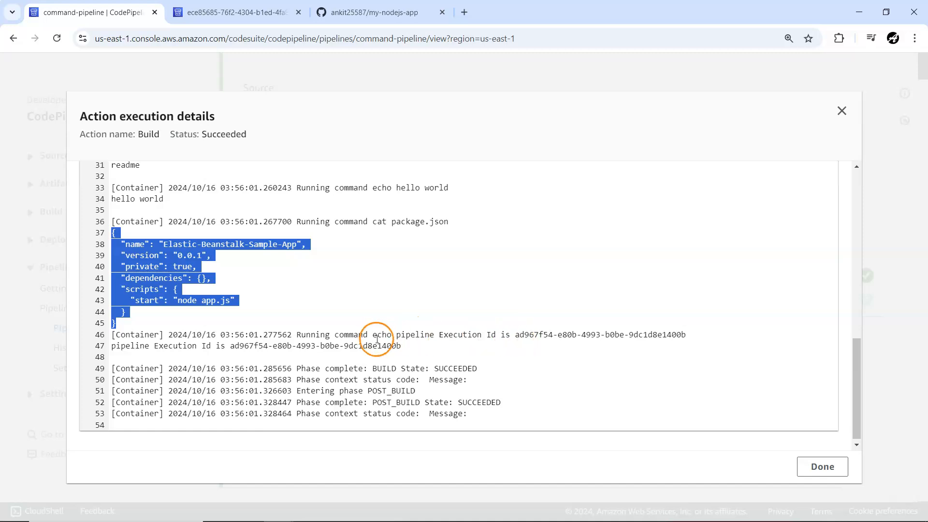
drag(372, 335, 481, 337)
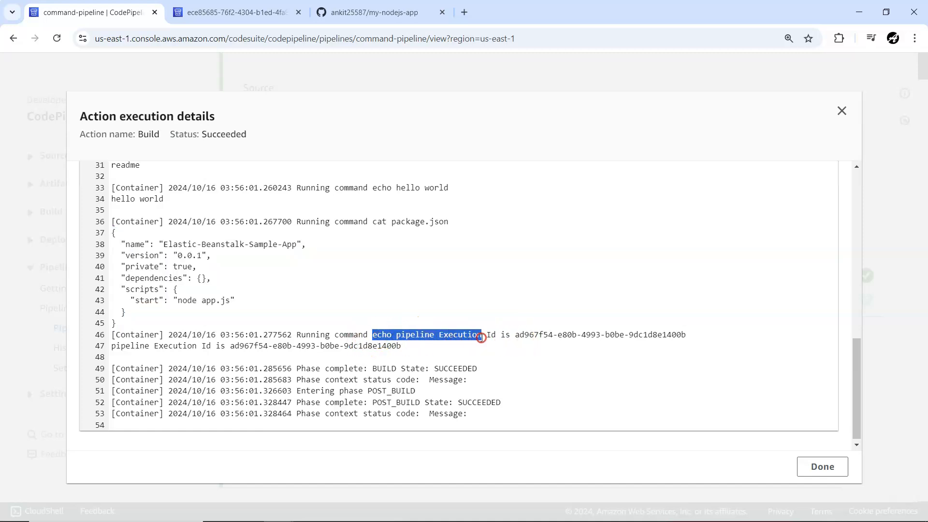
scroll(503, 355, down, 1)
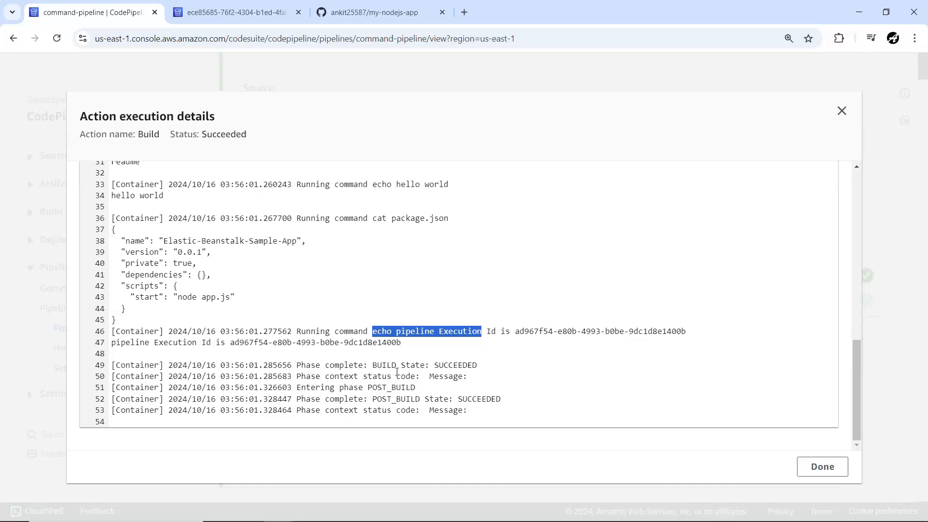
click(809, 466)
scroll(513, 315, up, 5)
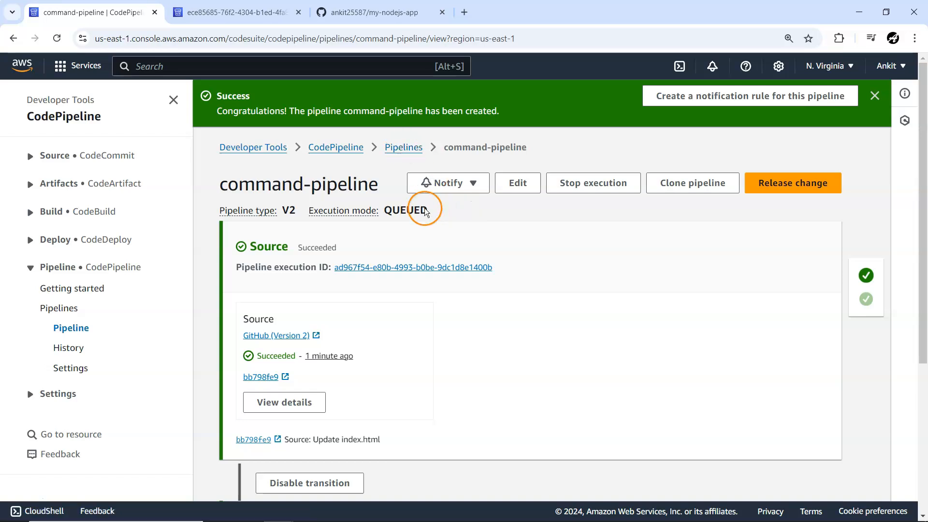
Step: Switch to GitHub, add the text "ReadME" to my-nodejs-app's readme file, and commit the change to main
click(367, 10)
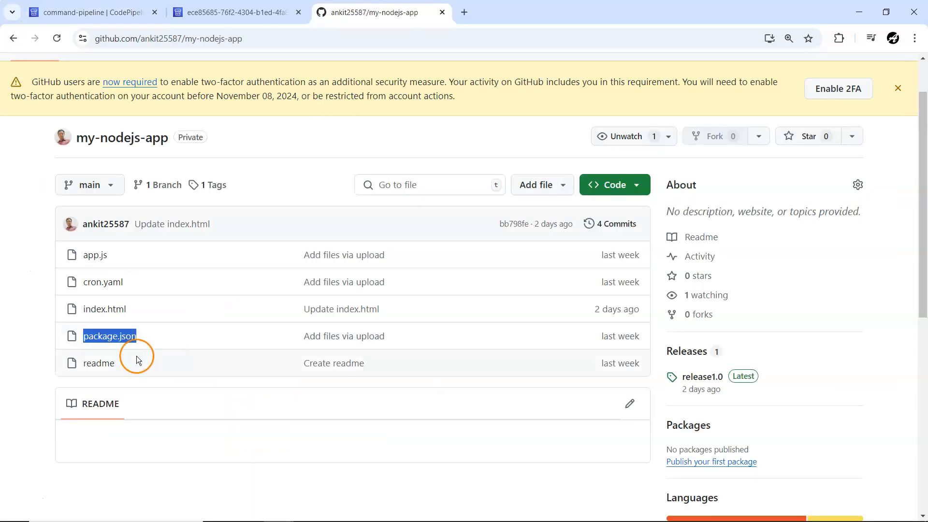
click(95, 370)
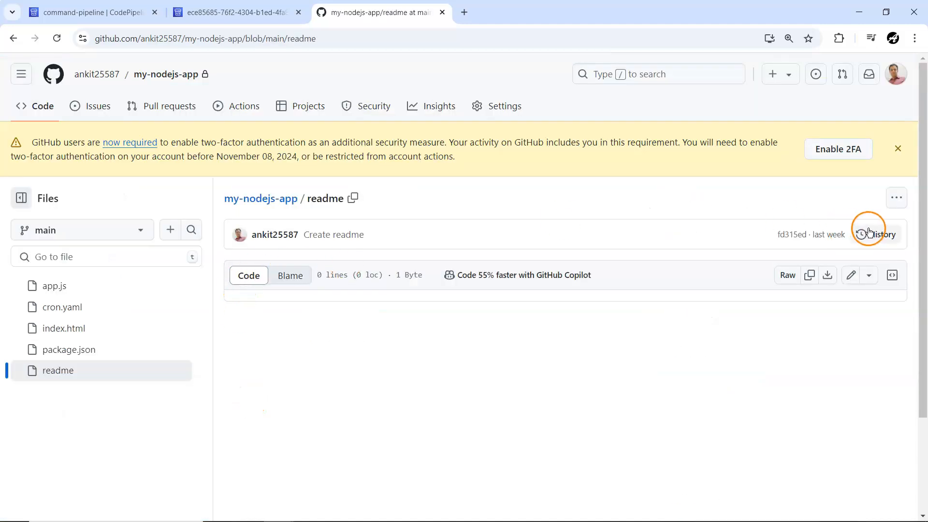
click(851, 275)
click(352, 295)
text(ReadME)
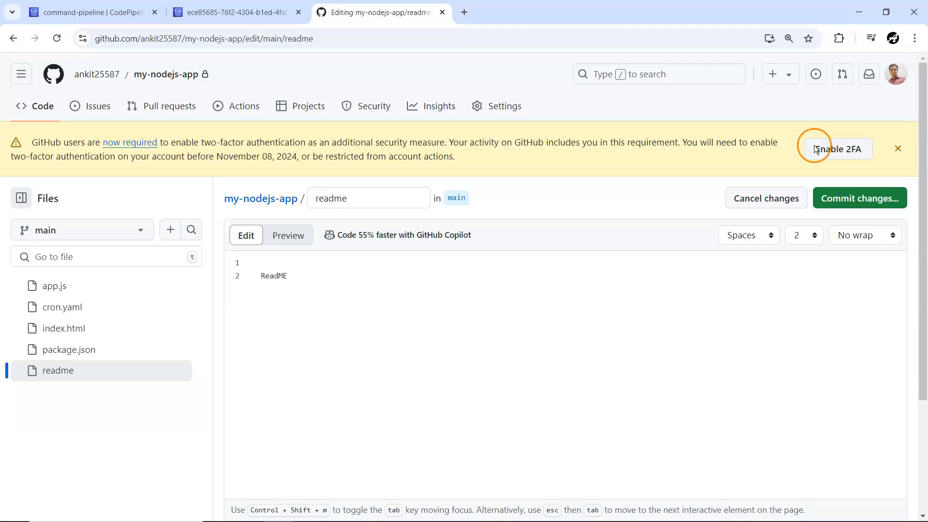
click(870, 197)
click(570, 433)
Step: Return to command-pipeline in CodePipeline and open the commit-triggered execution from its execution history
click(237, 12)
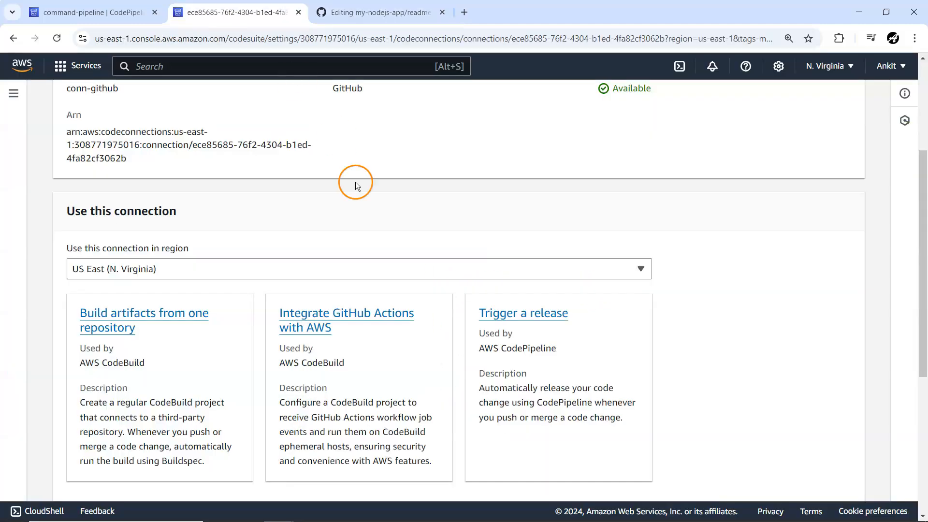
click(95, 12)
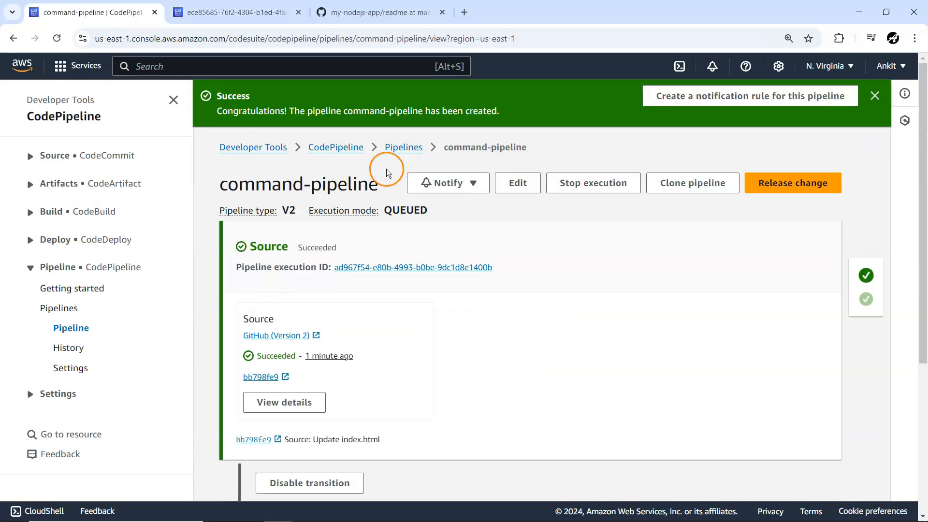
click(69, 348)
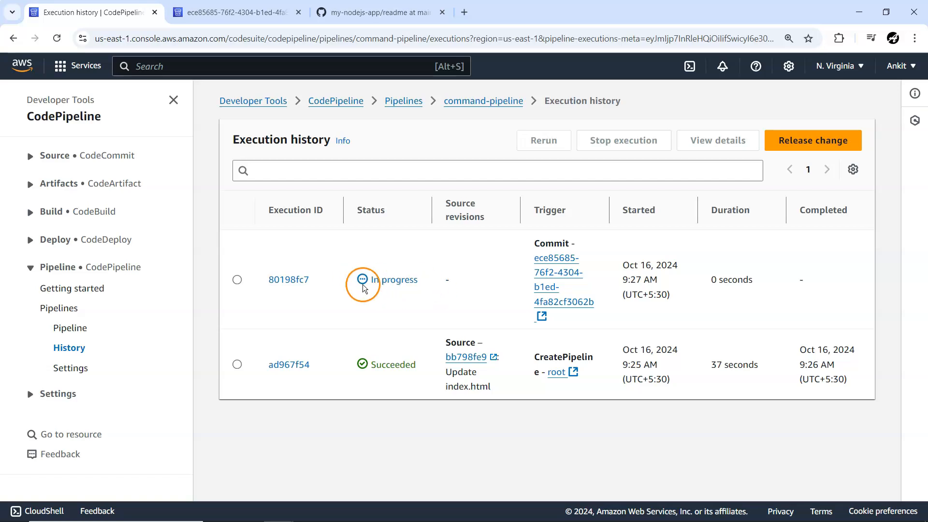
click(300, 279)
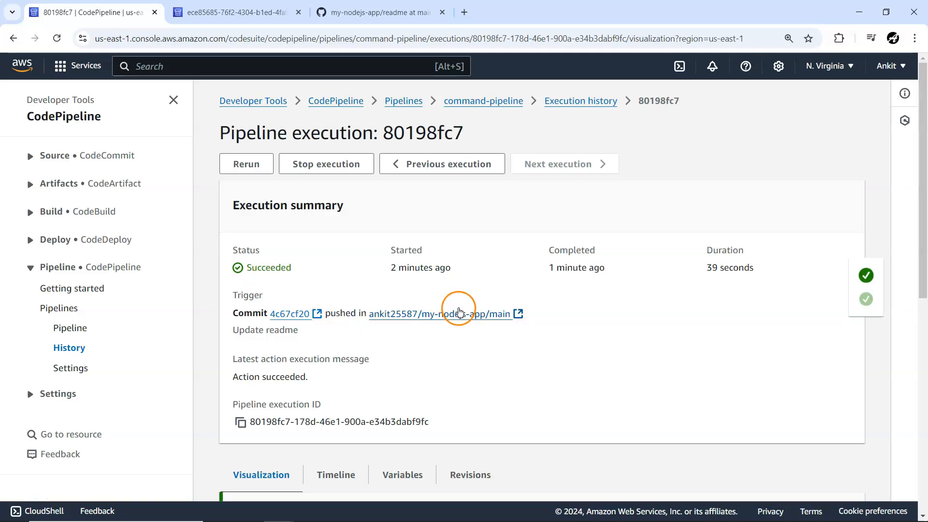
Step: Examine the Build action's log for the commit-triggered execution down to the pipeline execution ID output, and close the details
scroll(460, 307, down, 6)
scroll(416, 365, down, 3)
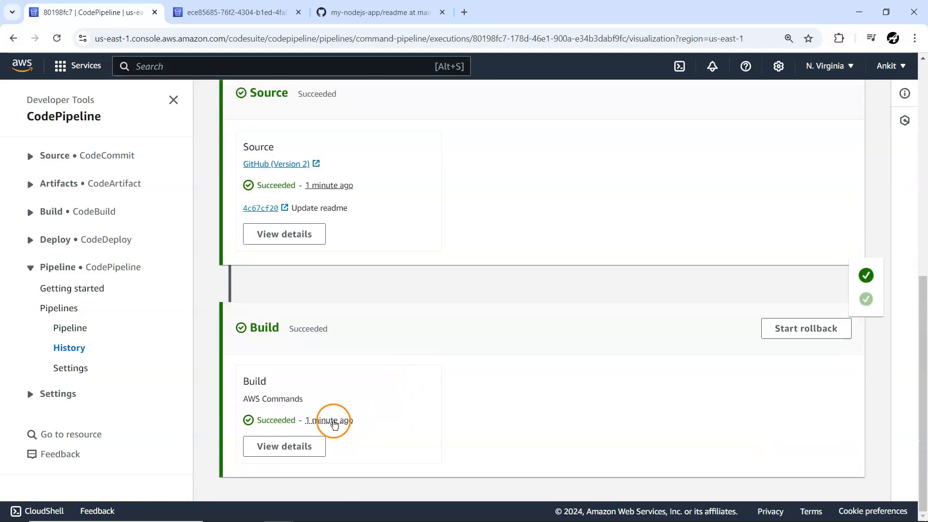
click(284, 446)
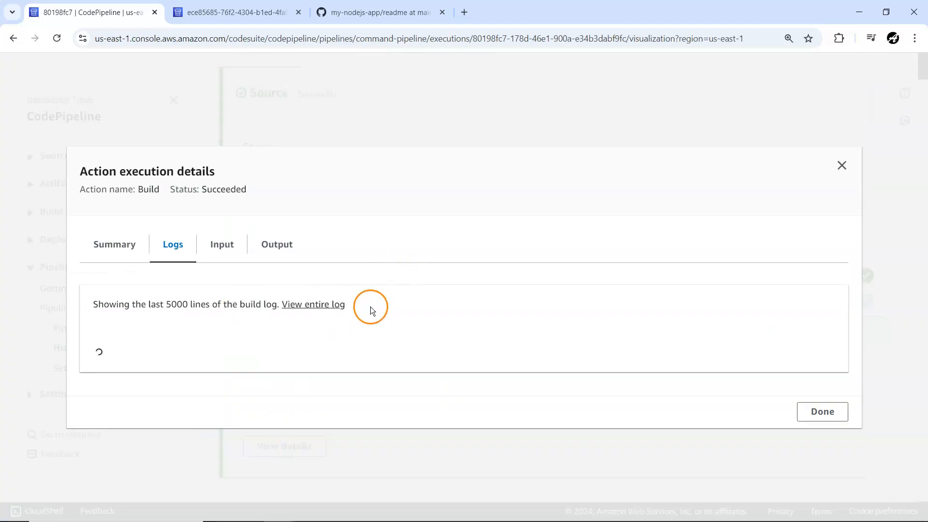
scroll(341, 348, down, 5)
scroll(341, 348, down, 5)
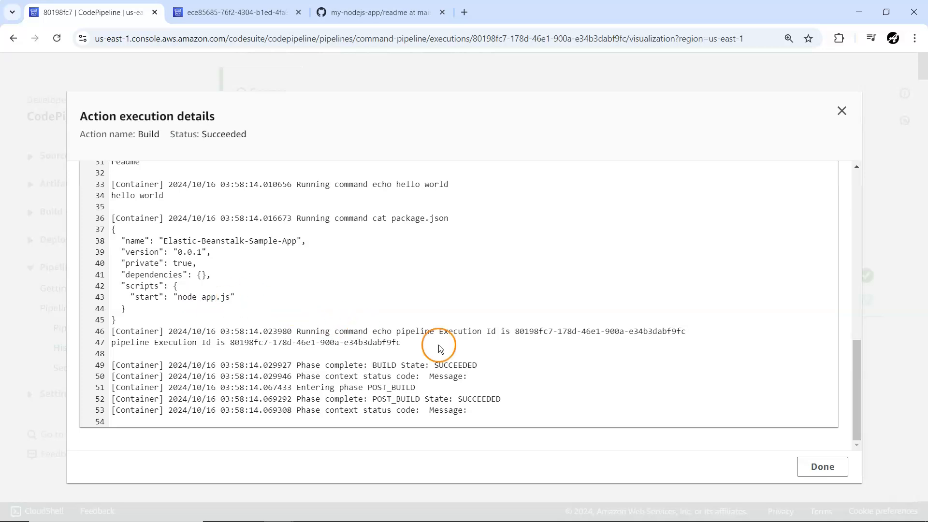
click(816, 466)
scroll(529, 373, up, 8)
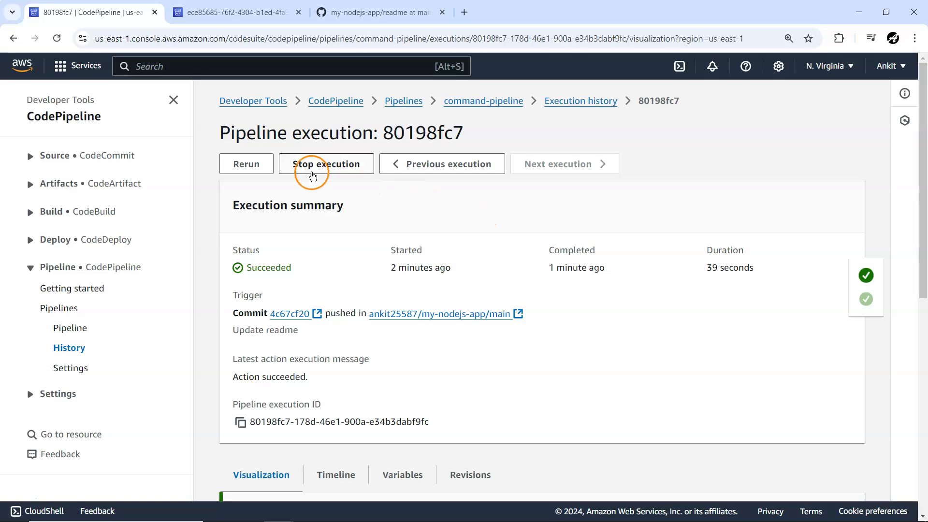
Step: Delete command-pipeline from the pipelines list, confirming the deletion with "delete"
click(29, 213)
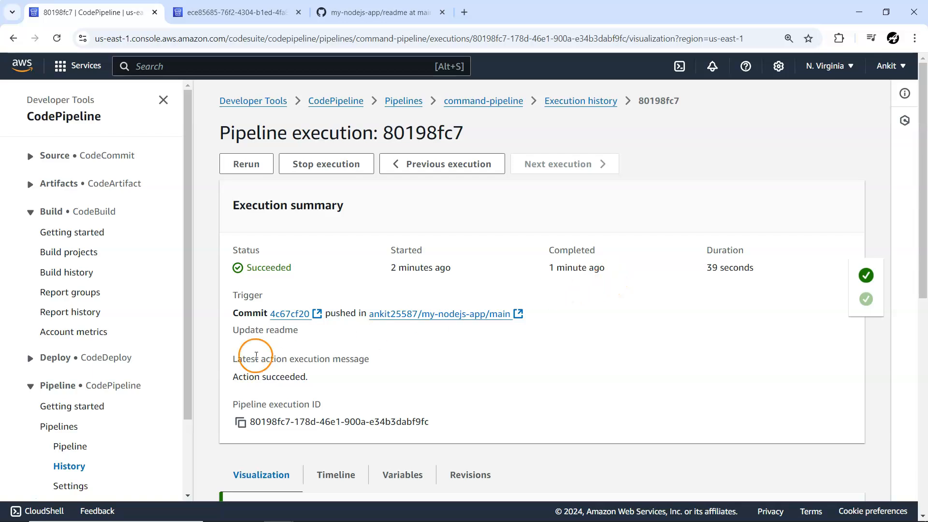
click(71, 447)
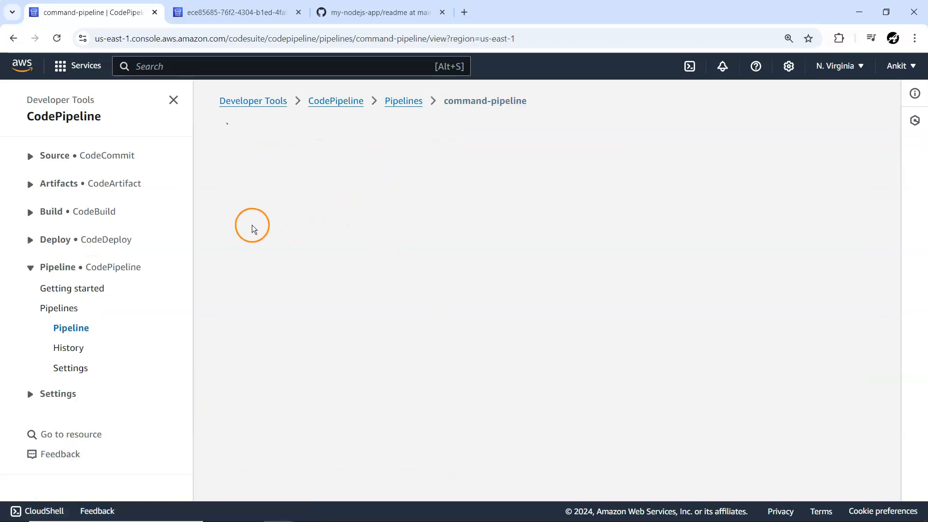
click(395, 101)
click(237, 305)
click(713, 187)
click(405, 291)
text(de)
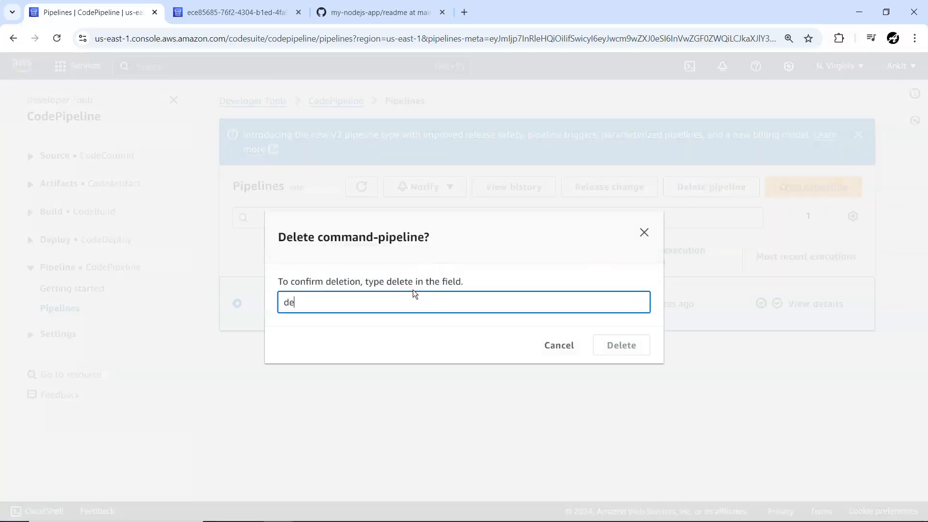
text(lete)
click(634, 345)
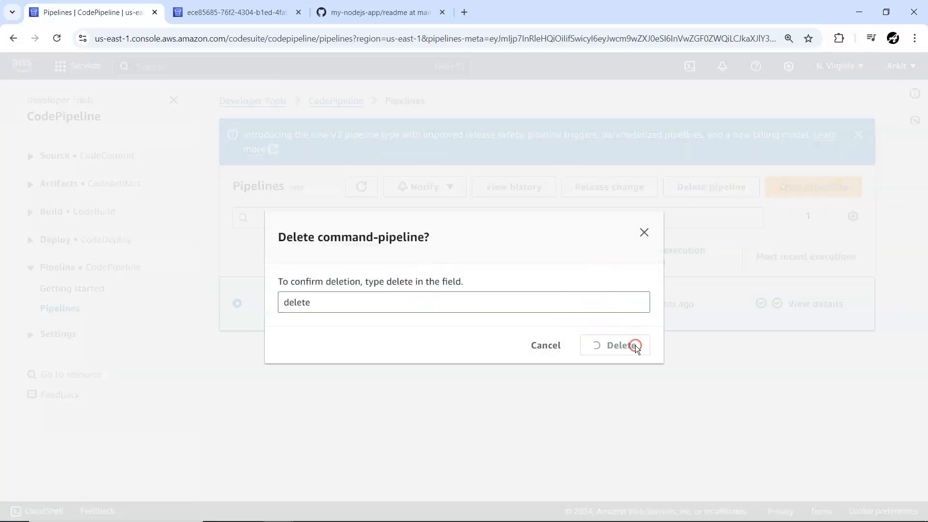